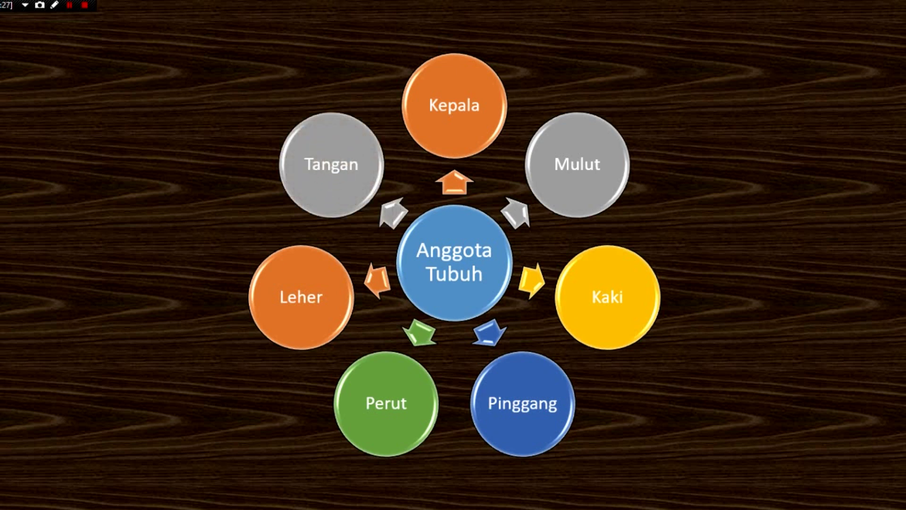
# Exit the slideshow of the finished 'Anggota Tubuh' body-parts diagram.
pyautogui.press('Escape')
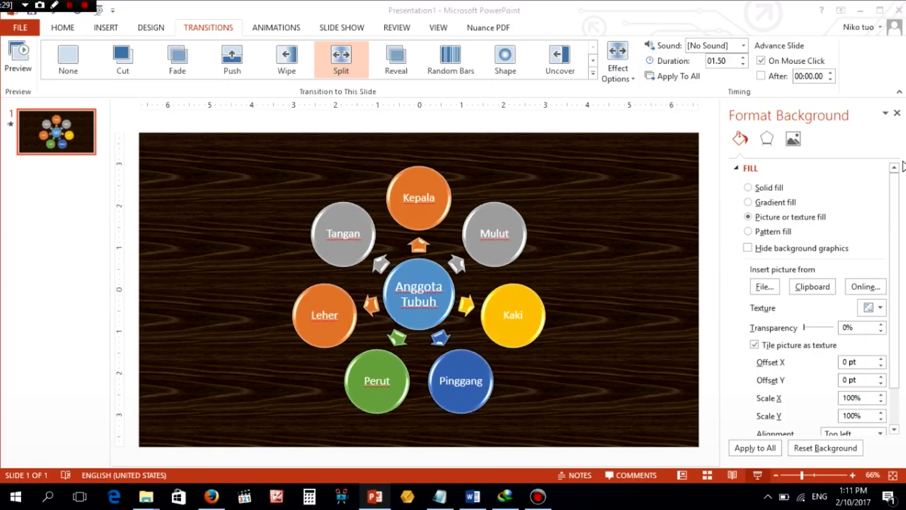
# Close the finished presentation and start a new blank PowerPoint presentation.
pyautogui.click(852, 6)
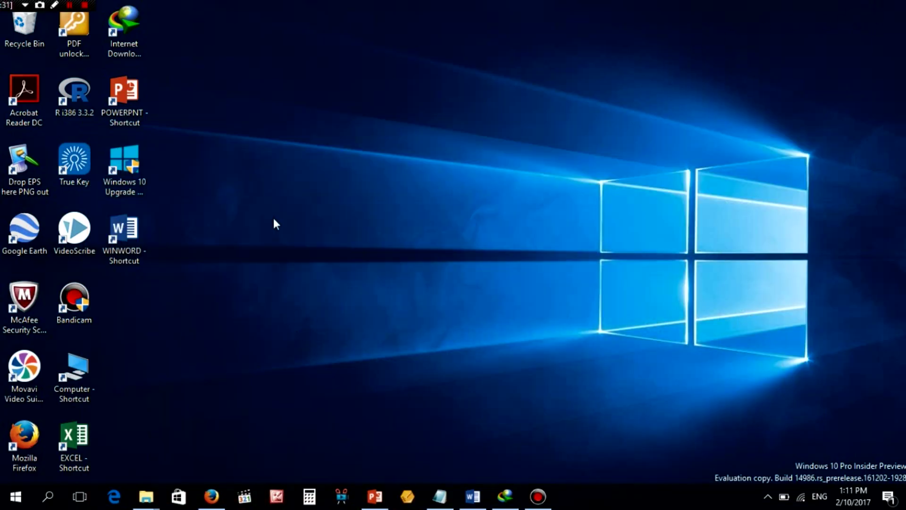
pyautogui.doubleClick(119, 104)
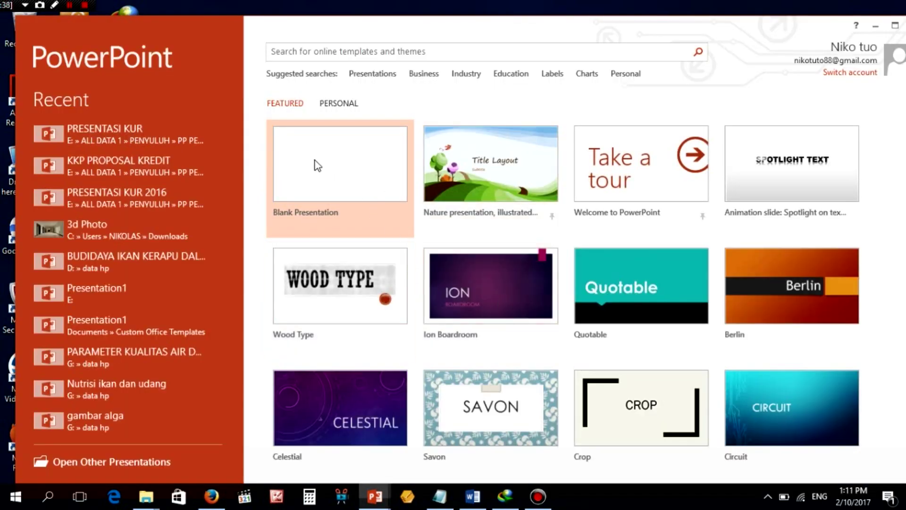
pyautogui.click(340, 168)
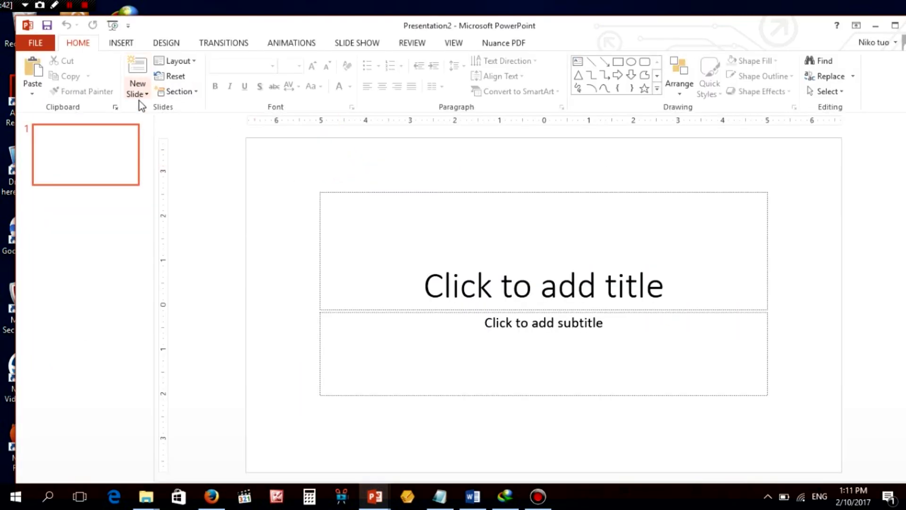
# Add a second slide using the Blank layout.
pyautogui.click(145, 95)
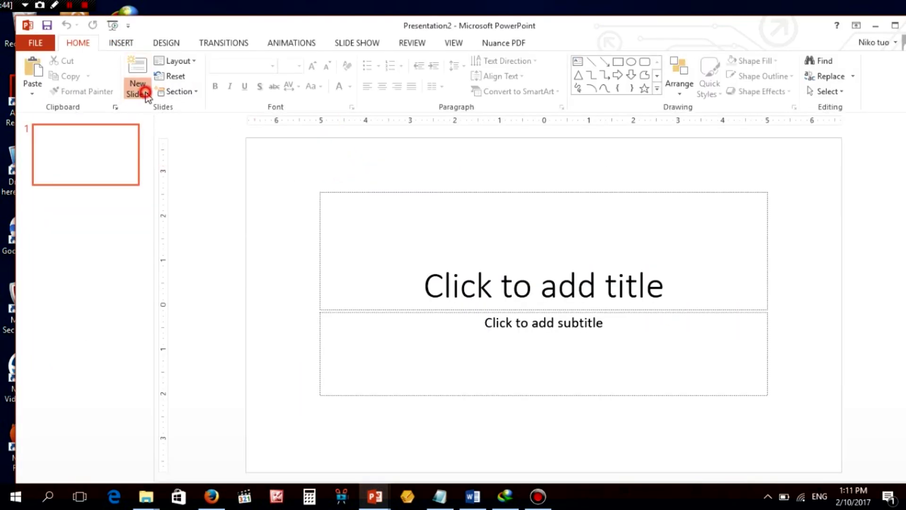
pyautogui.click(160, 276)
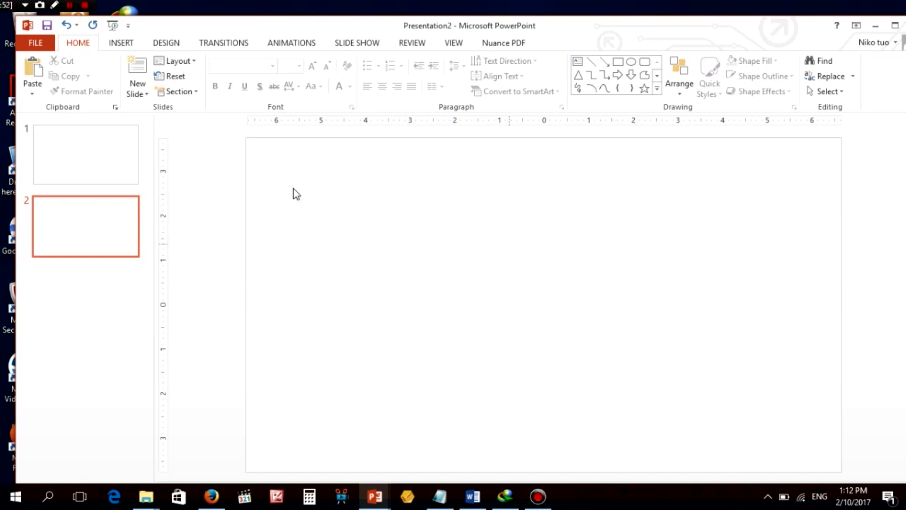
pyautogui.click(120, 44)
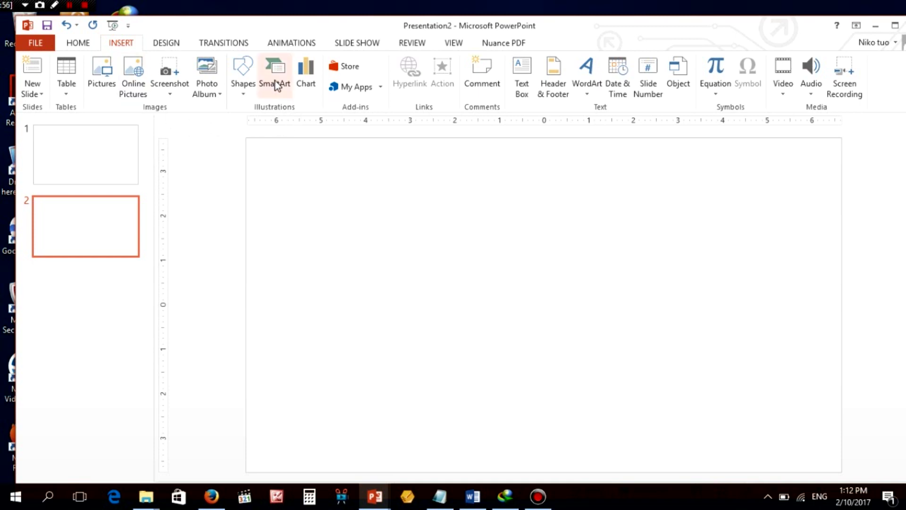
# Insert a Diverging Radial SmartArt from the Cycle category onto slide 2.
pyautogui.click(276, 85)
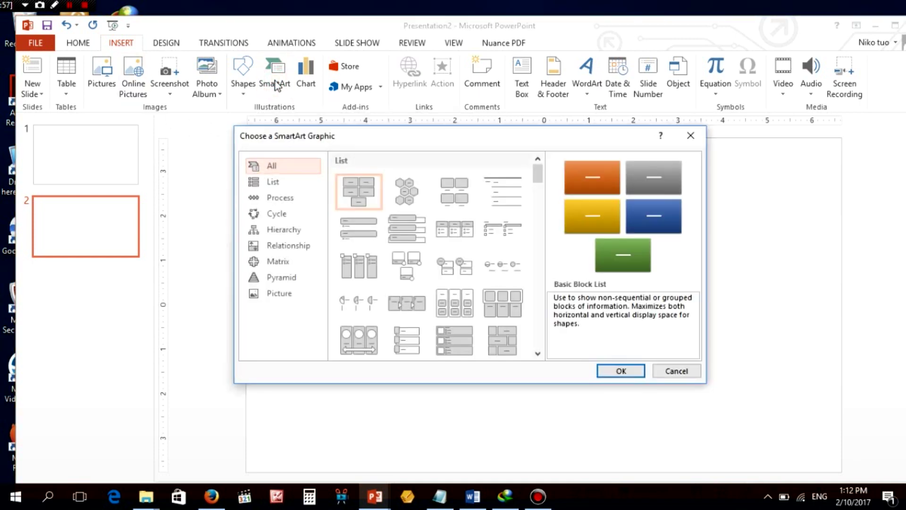
pyautogui.click(273, 216)
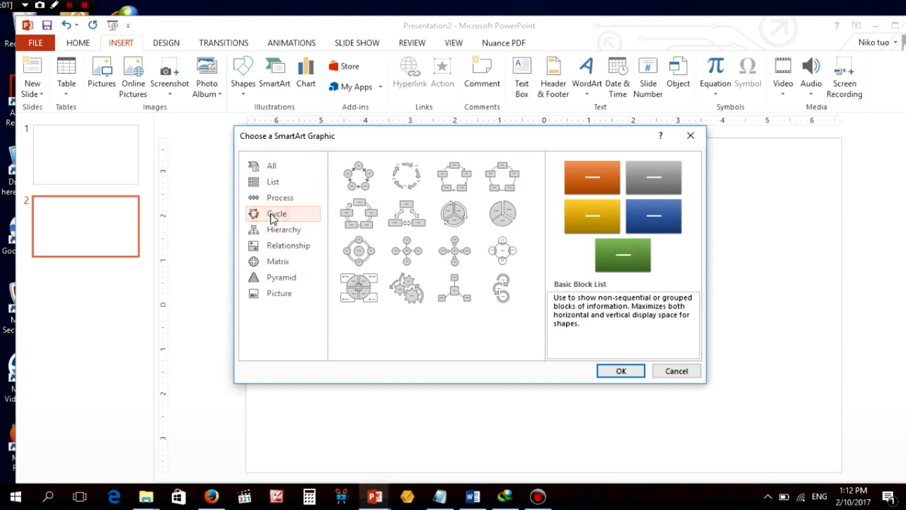
pyautogui.click(457, 257)
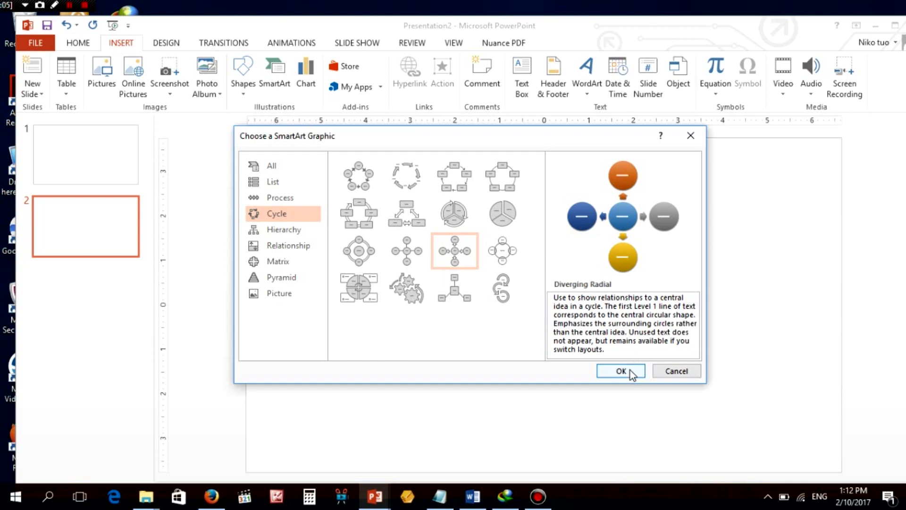
pyautogui.click(630, 371)
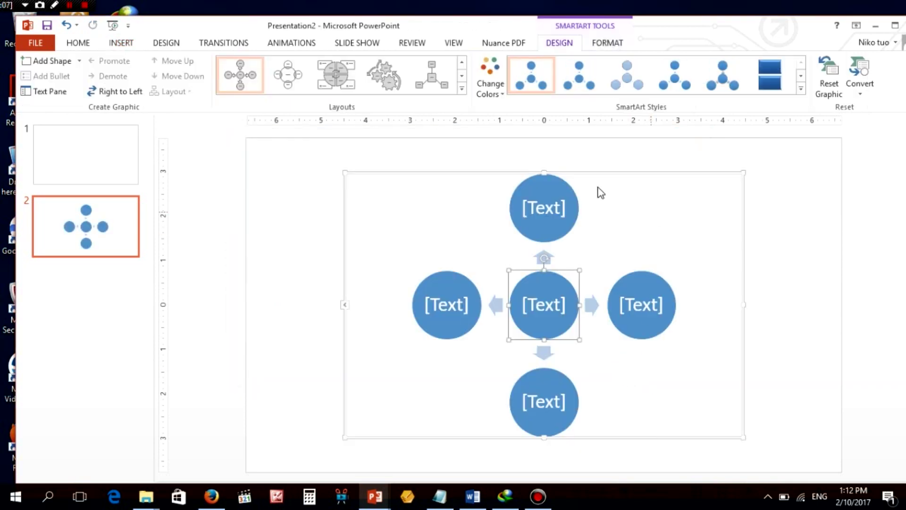
# Recolour the whole diagram with the first Colorful colour scheme.
pyautogui.click(608, 175)
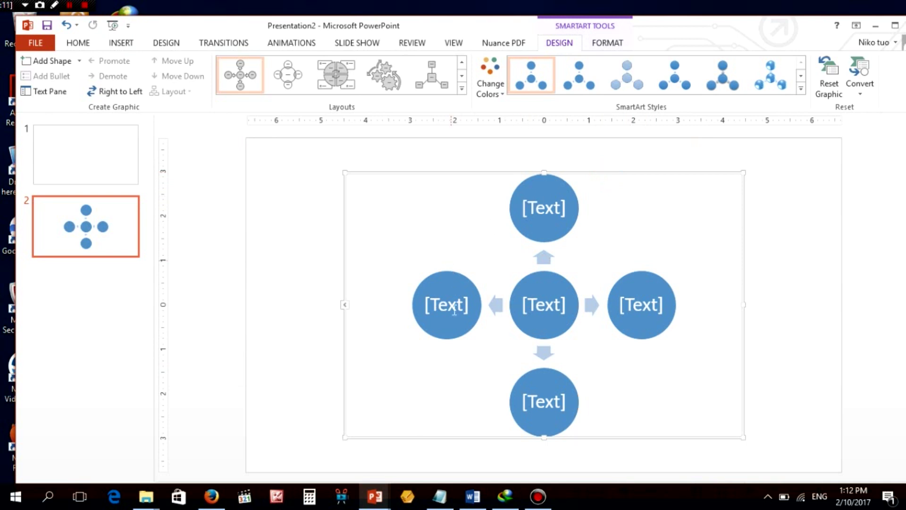
pyautogui.click(502, 95)
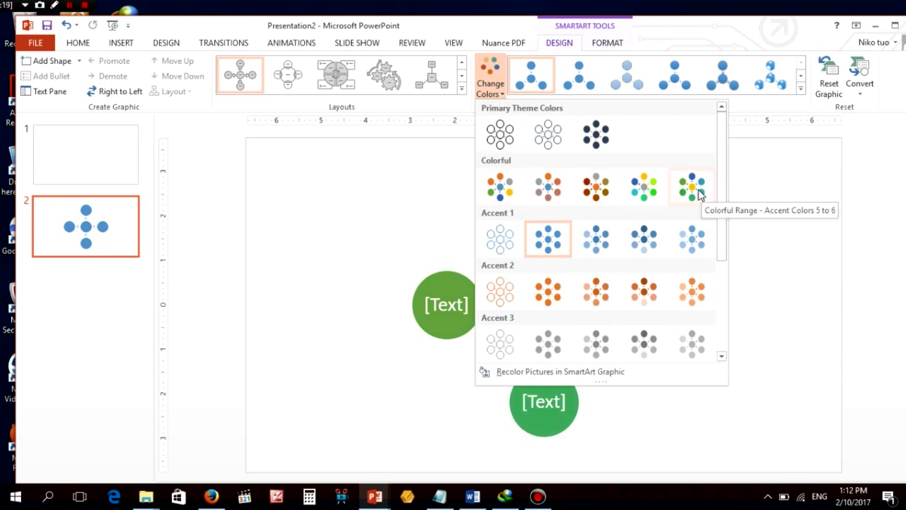
pyautogui.click(504, 191)
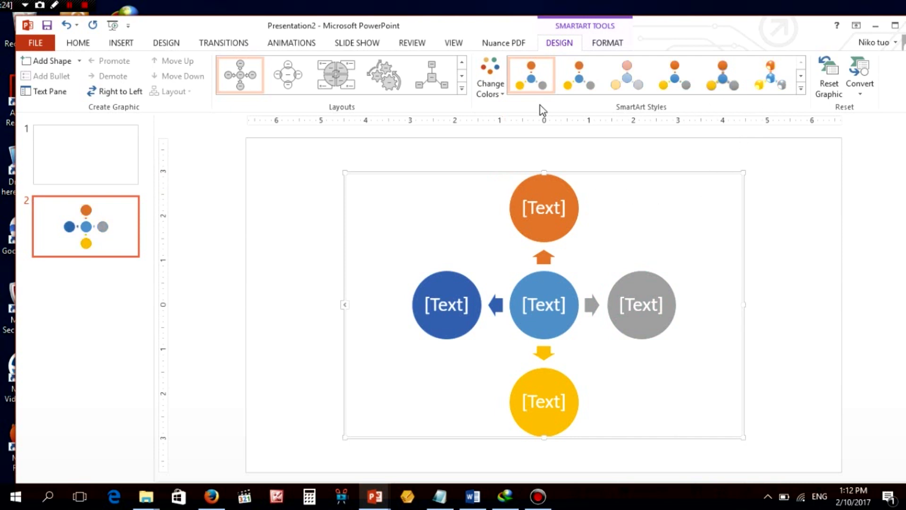
# Apply the 3-D Cartoon SmartArt style to the diagram.
pyautogui.click(801, 90)
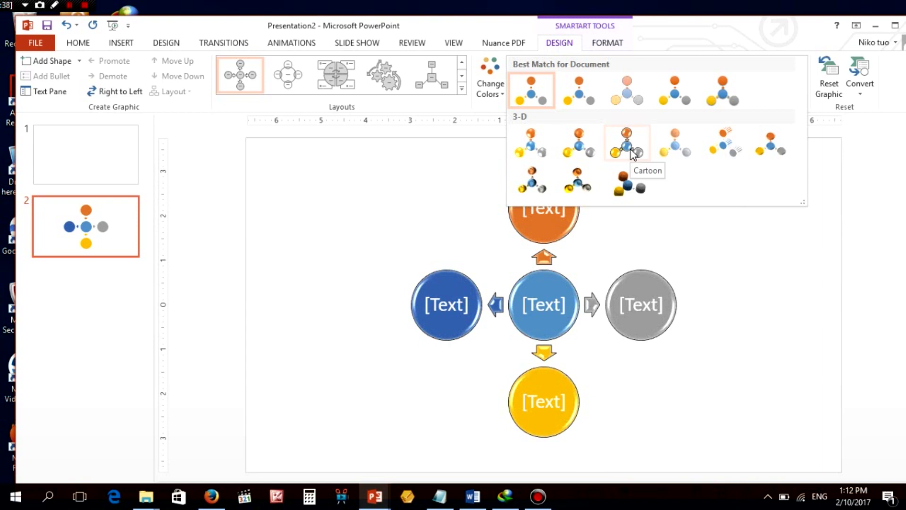
pyautogui.click(633, 154)
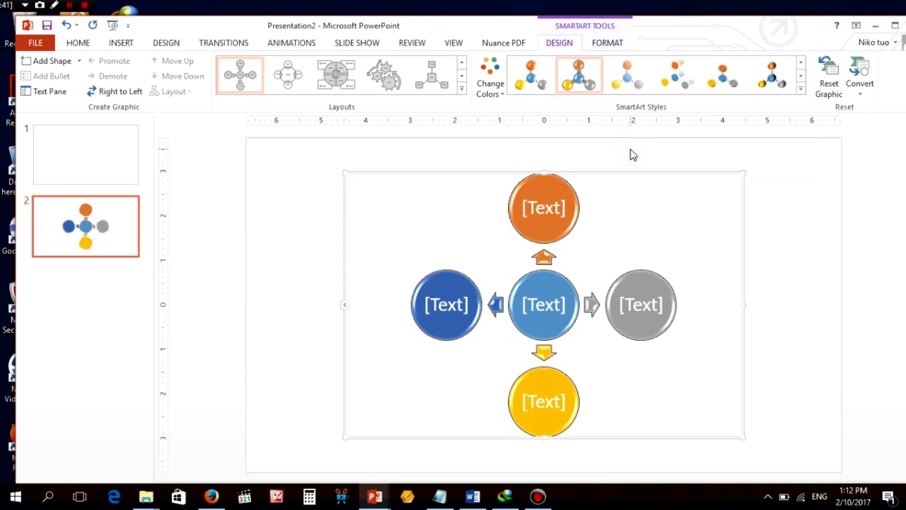
pyautogui.click(296, 215)
pyautogui.rightClick(295, 207)
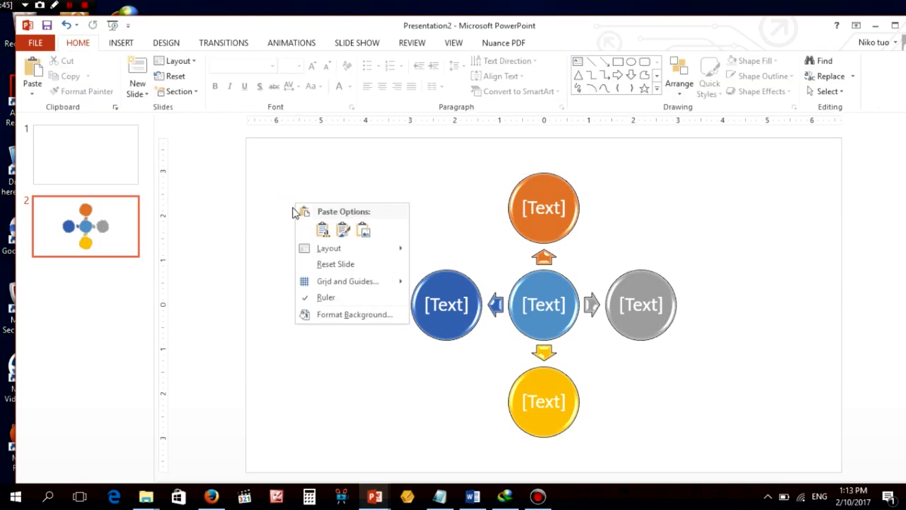
# Fill the slide 2 background with the dark wood texture.
pyautogui.click(340, 316)
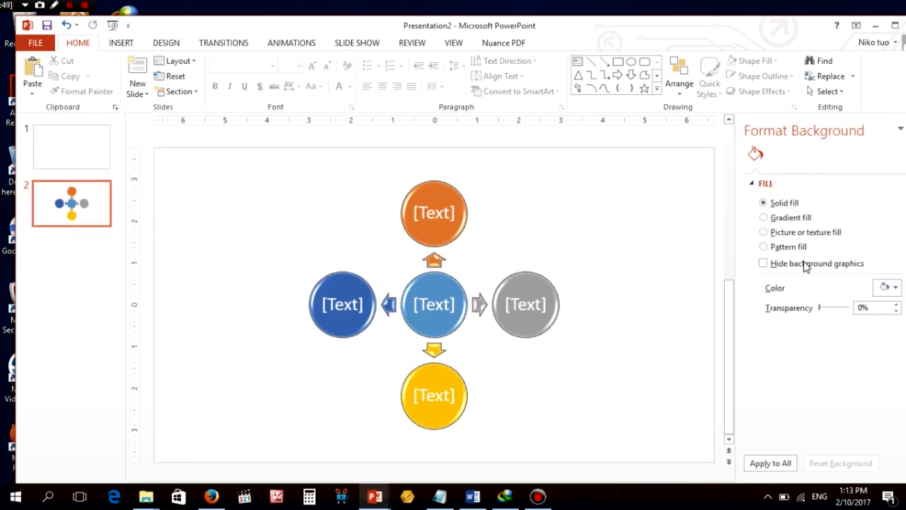
pyautogui.click(764, 217)
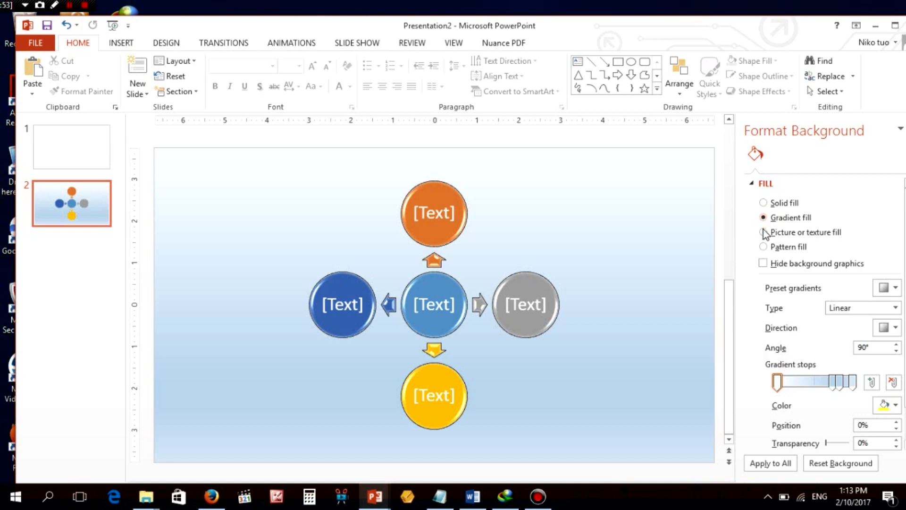
pyautogui.click(763, 233)
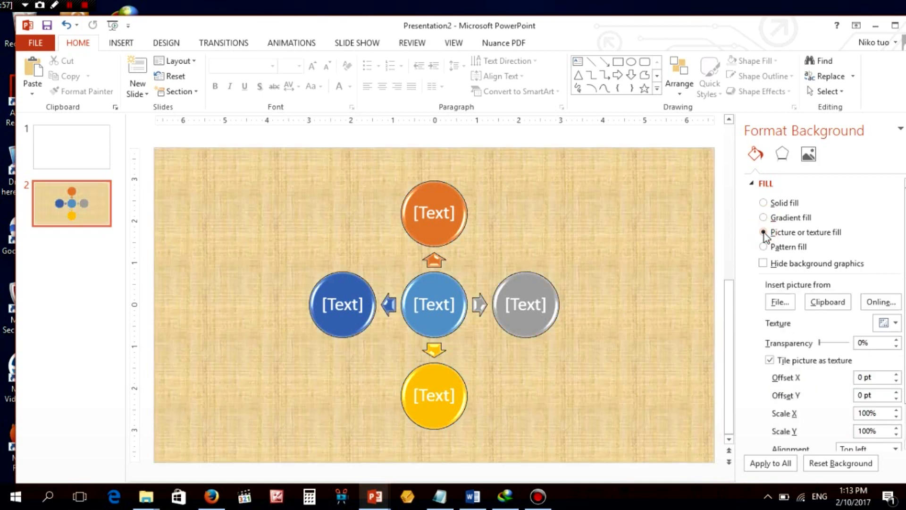
pyautogui.click(896, 324)
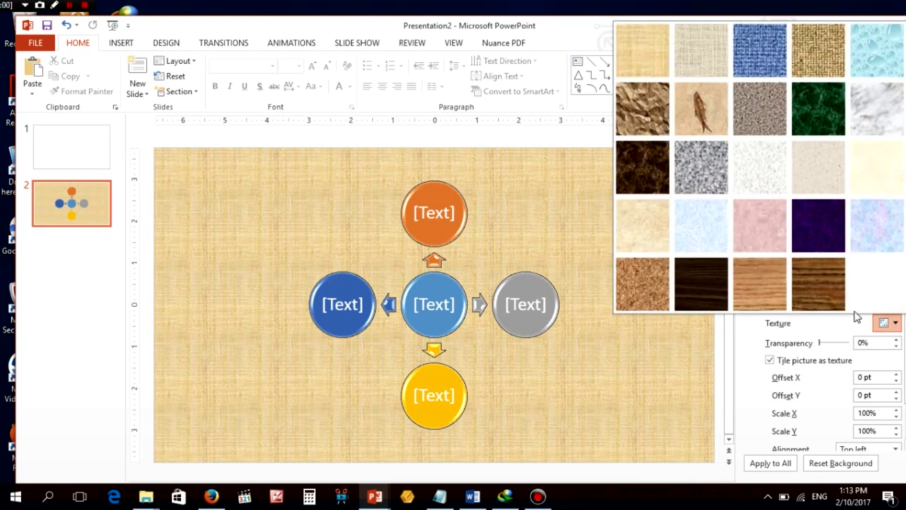
pyautogui.click(702, 288)
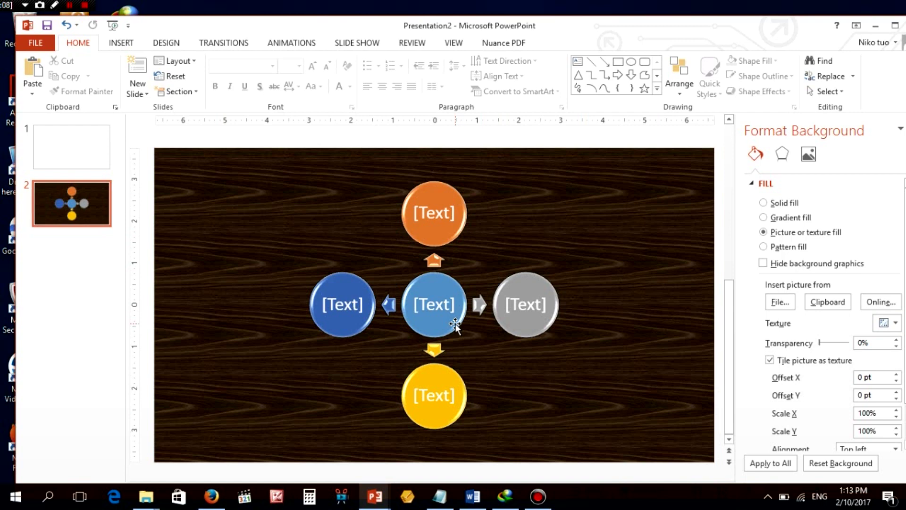
pyautogui.click(442, 306)
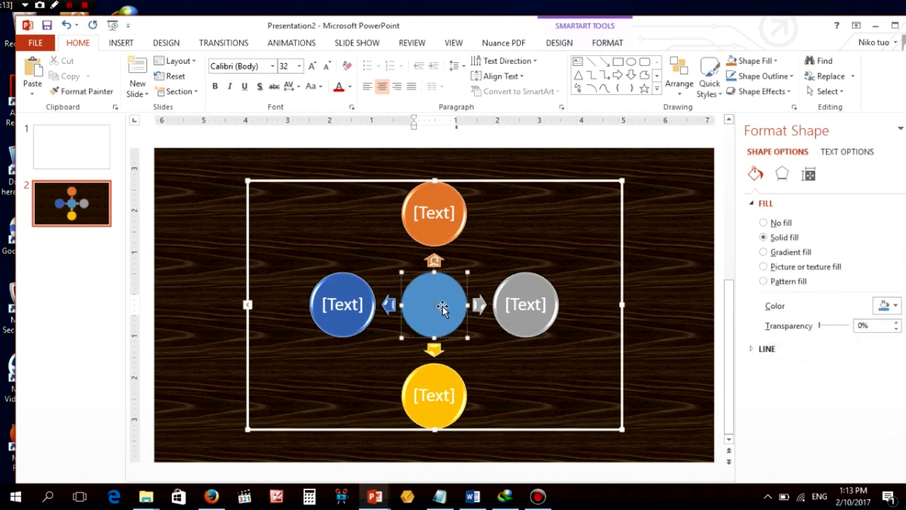
# Label the centre 'Anggota Tubuh' and the outer circles Kepala, Mulut, Kaki and Leher.
pyautogui.write('Anggota')
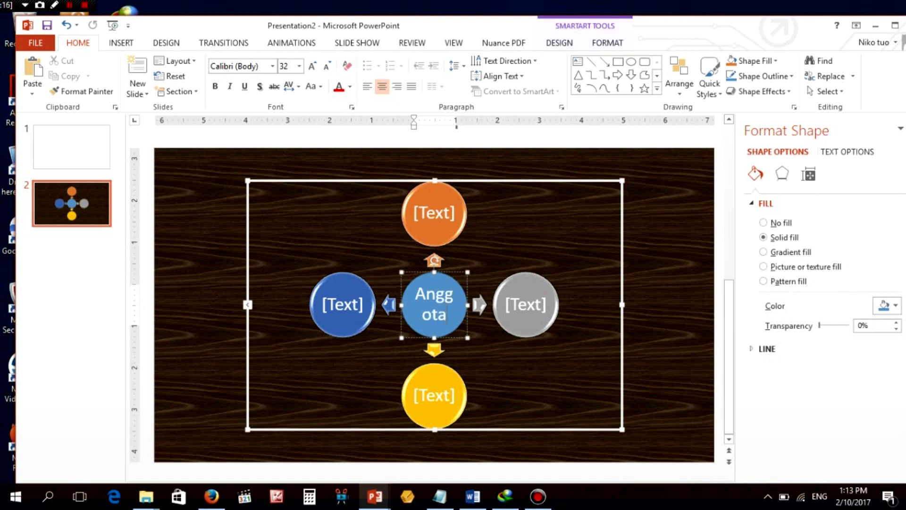
pyautogui.write(' Tubuh')
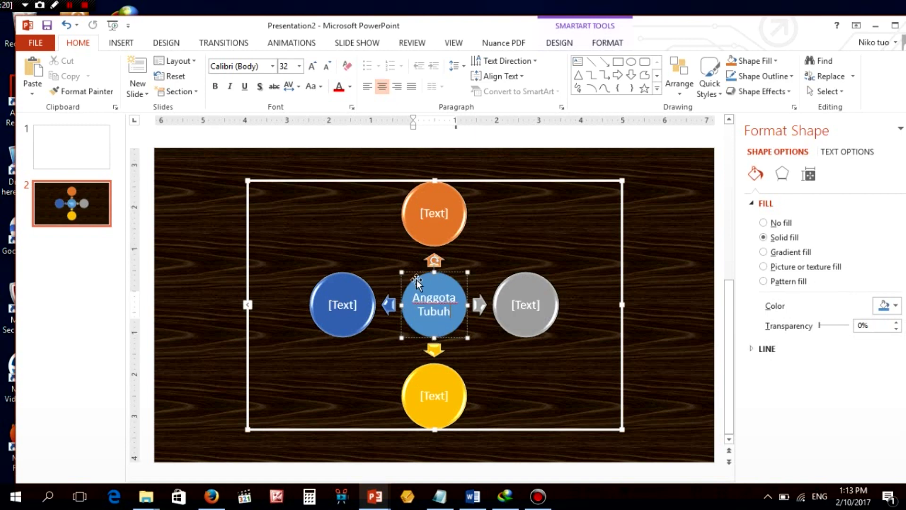
pyautogui.click(433, 213)
pyautogui.write('epala')
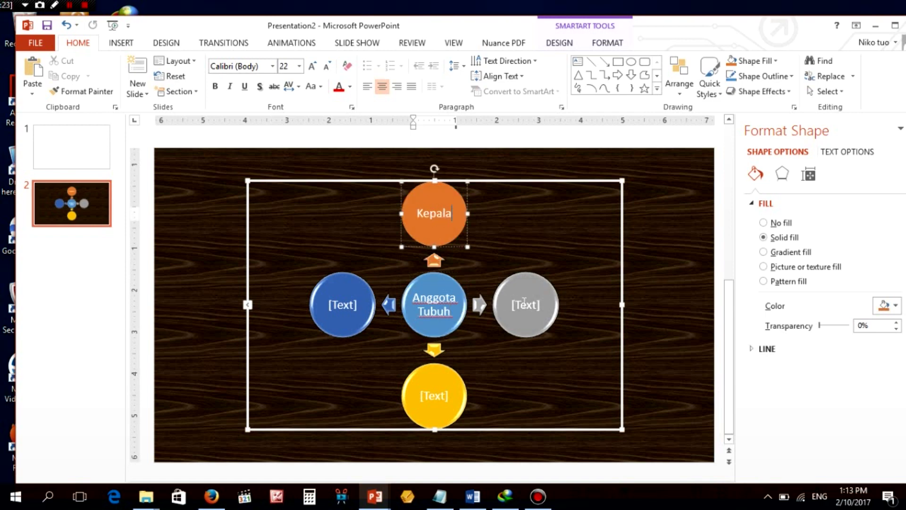
pyautogui.click(526, 304)
pyautogui.write('Mulut')
pyautogui.click(437, 400)
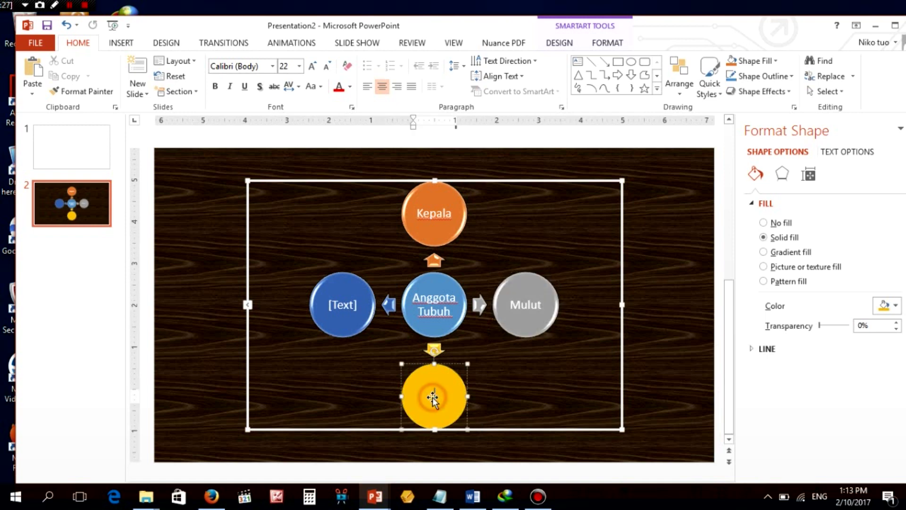
pyautogui.write('Kaki')
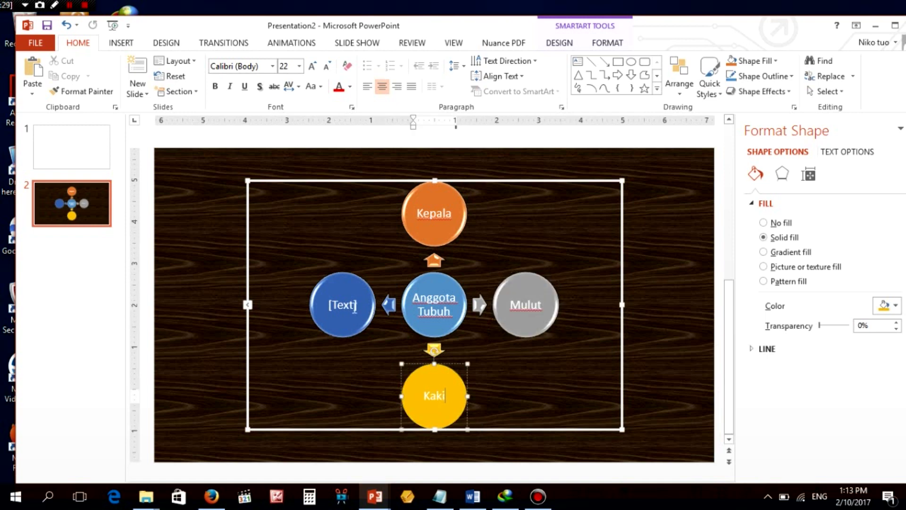
pyautogui.click(353, 307)
pyautogui.write('Leher')
pyautogui.click(521, 368)
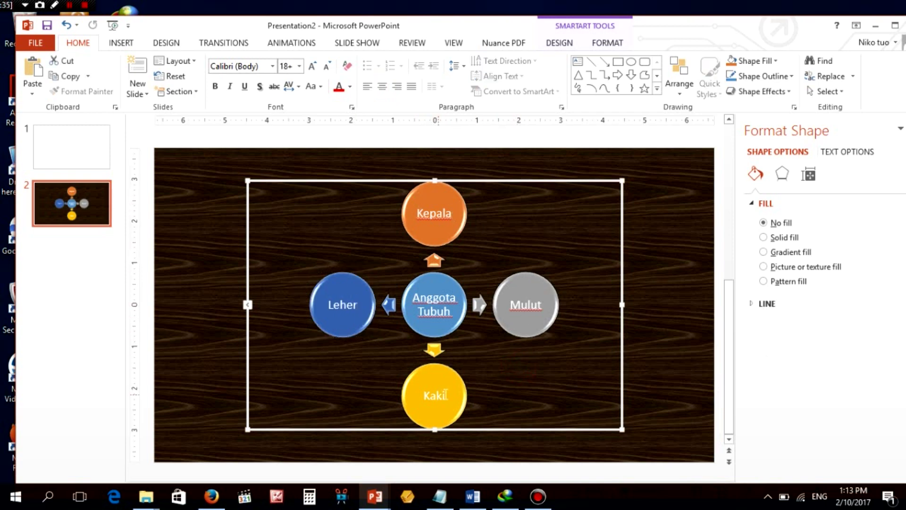
pyautogui.click(455, 402)
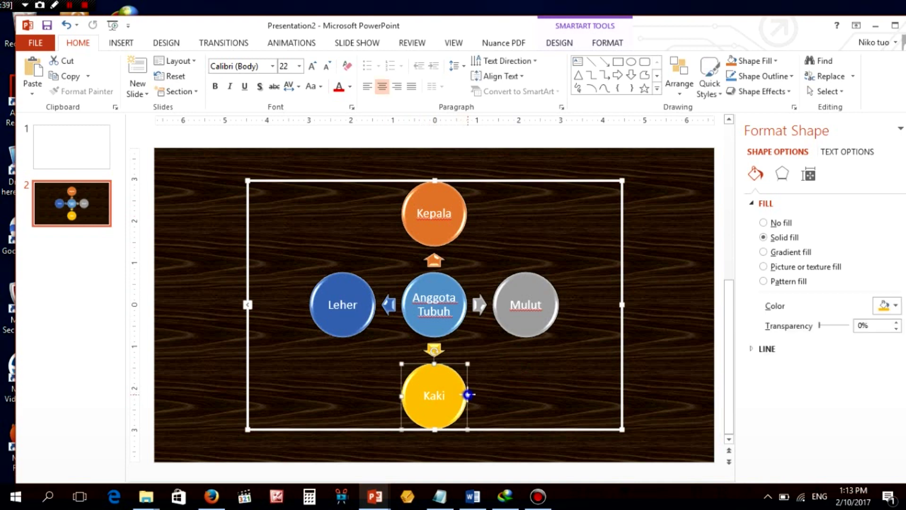
# Add a circle after Kaki labelled 'Pinggang'.
pyautogui.rightClick(468, 395)
pyautogui.moveTo(515, 302)
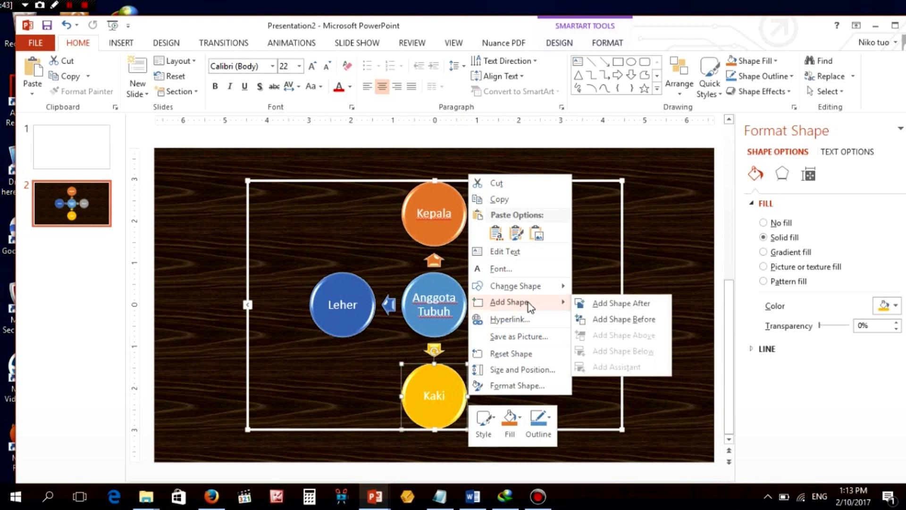
pyautogui.click(608, 307)
pyautogui.write('Mulut')
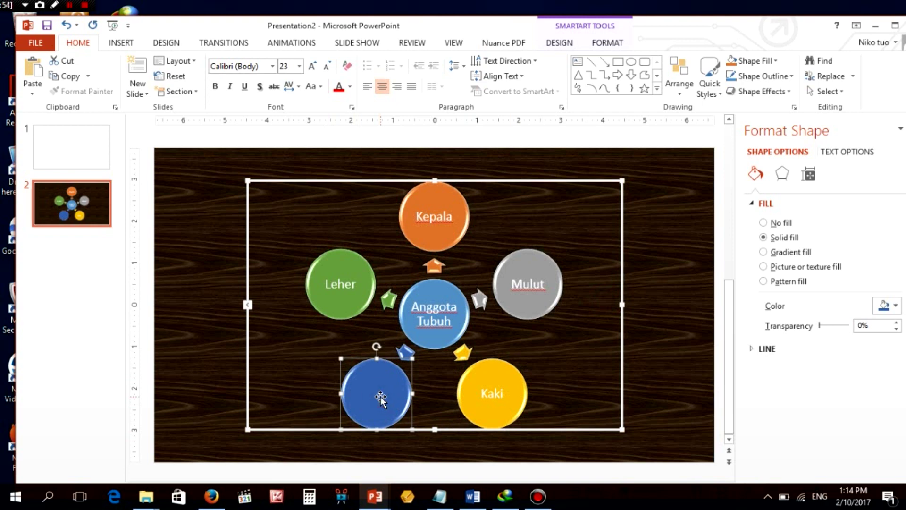
pyautogui.write('Pinggang')
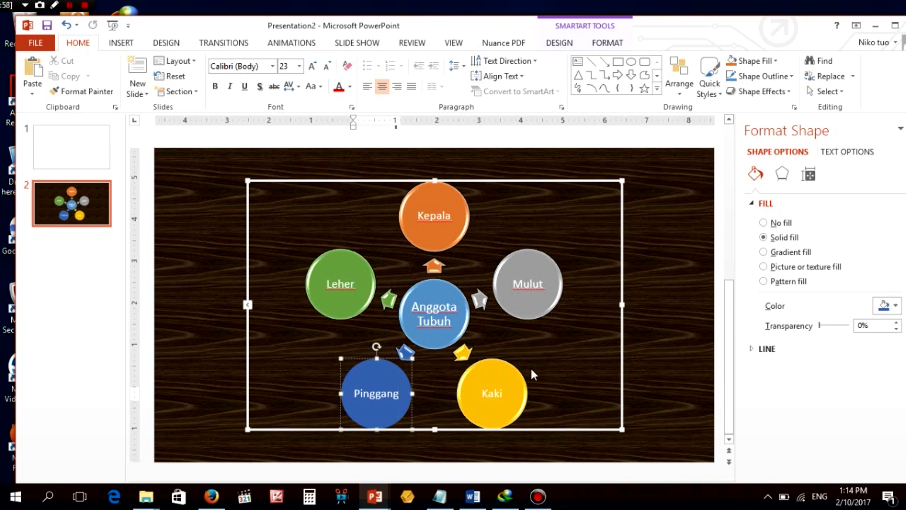
pyautogui.click(538, 372)
# Add a circle before Kaki labelled 'Mata'.
pyautogui.click(525, 388)
pyautogui.rightClick(525, 388)
pyautogui.moveTo(567, 295)
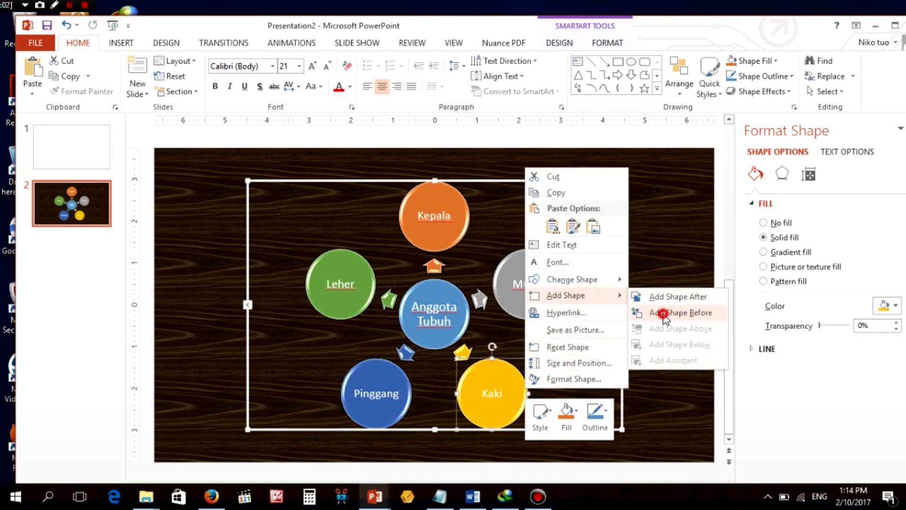
pyautogui.click(661, 313)
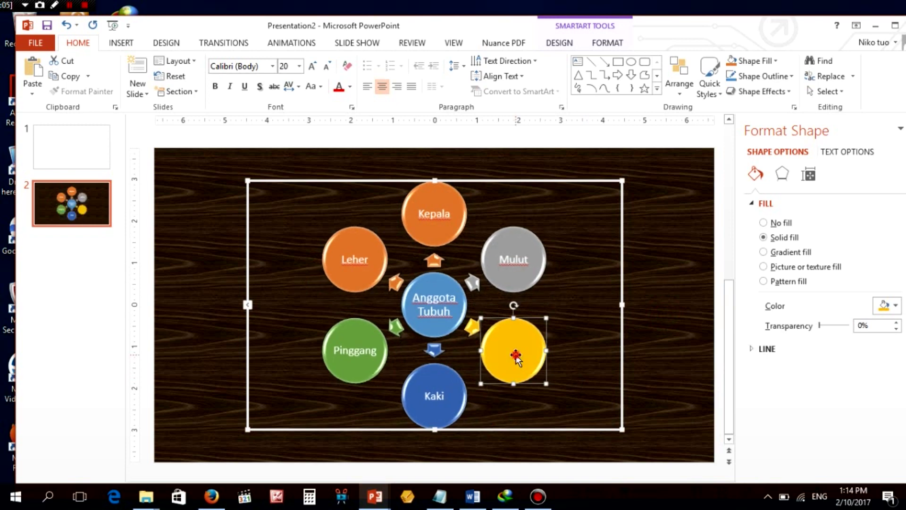
pyautogui.doubleClick(516, 356)
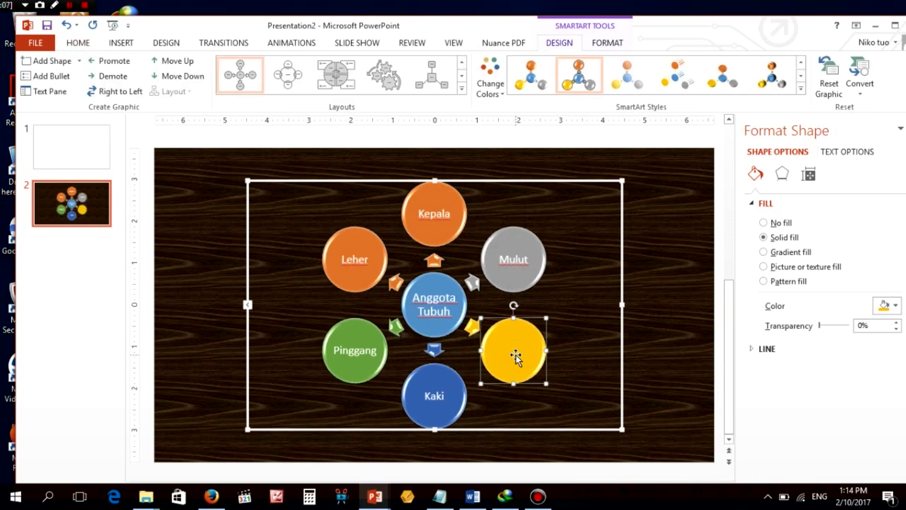
pyautogui.write('Mata')
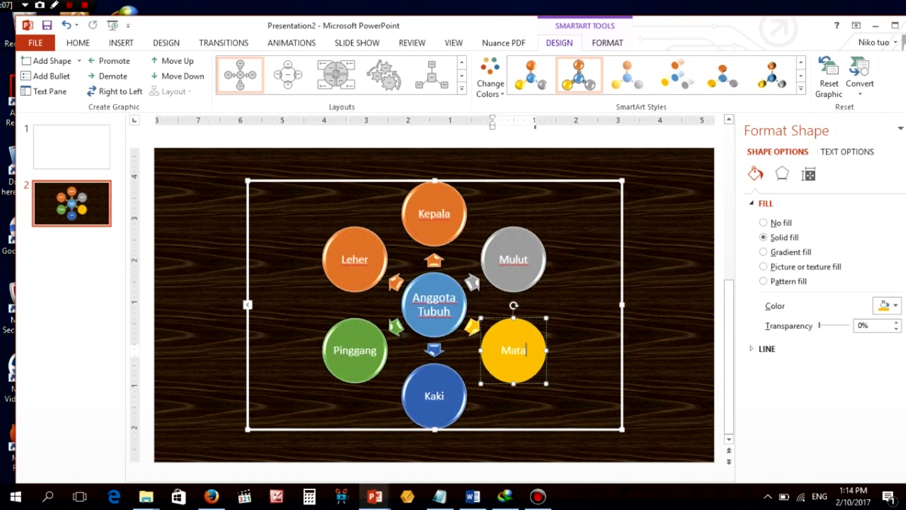
pyautogui.click(654, 293)
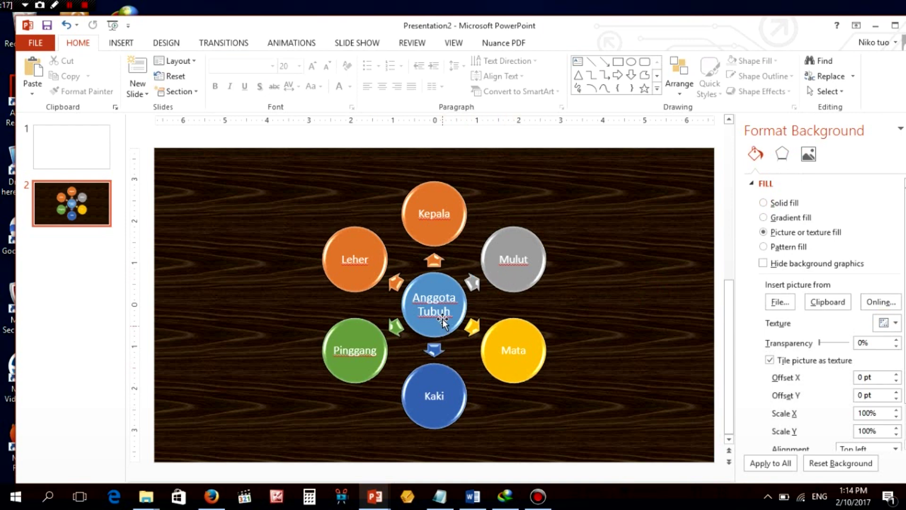
pyautogui.click(525, 234)
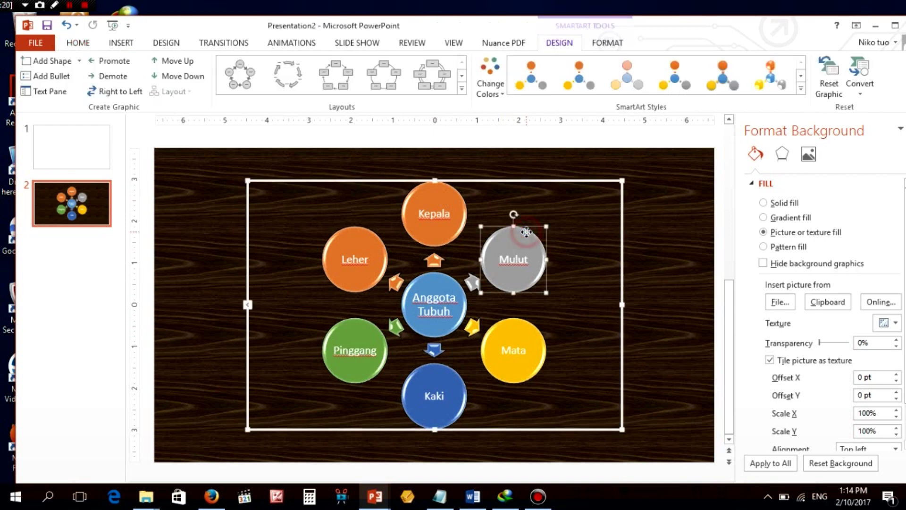
# Ungroup the SmartArt twice so its circles and arrows are separate shapes.
pyautogui.rightClick(496, 182)
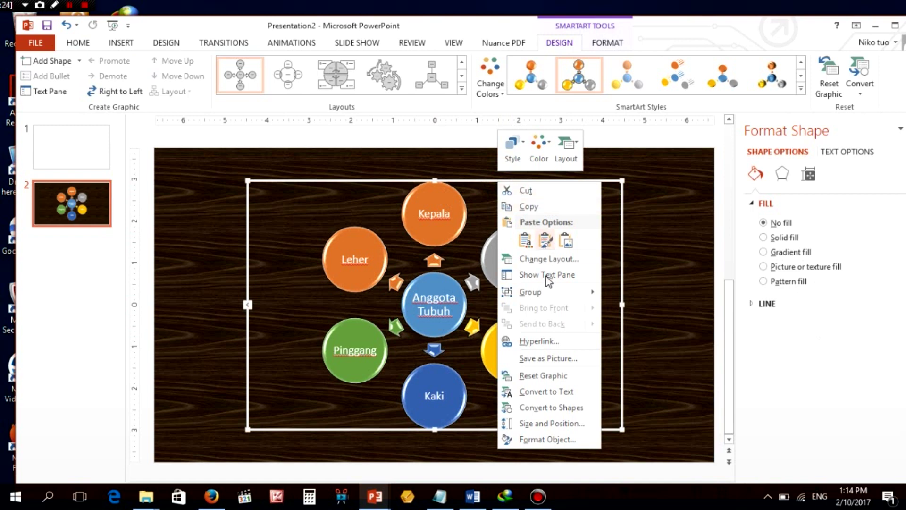
pyautogui.moveTo(531, 292)
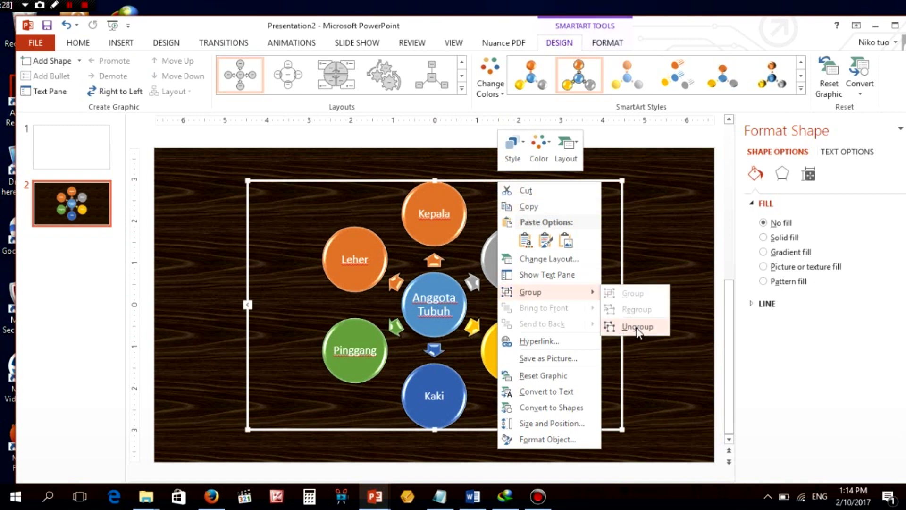
pyautogui.click(636, 327)
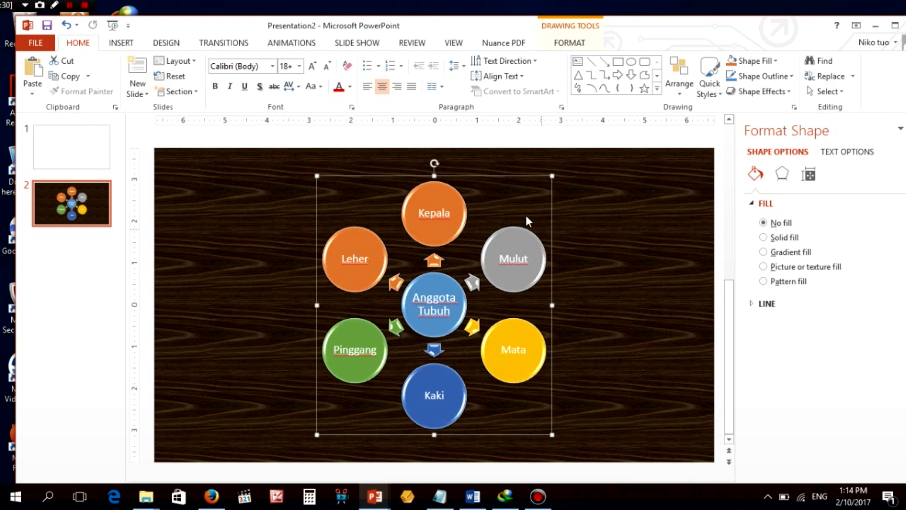
pyautogui.rightClick(494, 175)
pyautogui.moveTo(528, 253)
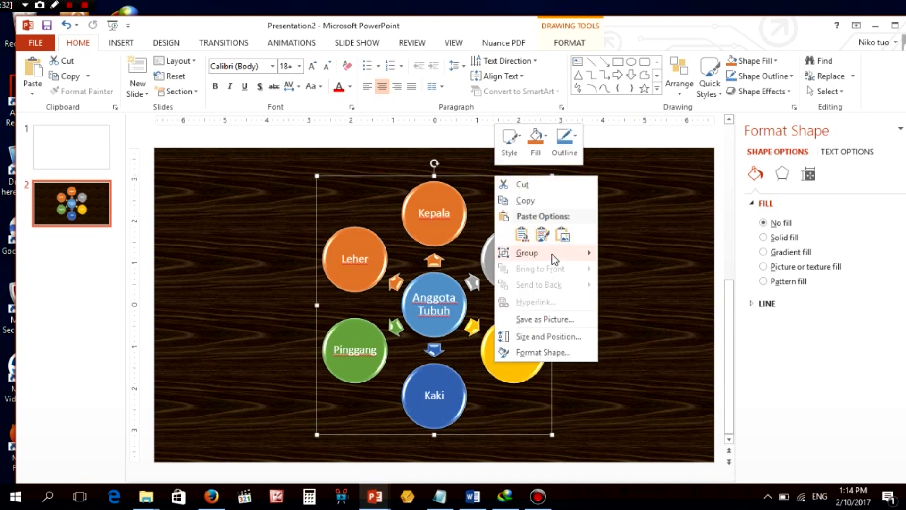
pyautogui.click(639, 286)
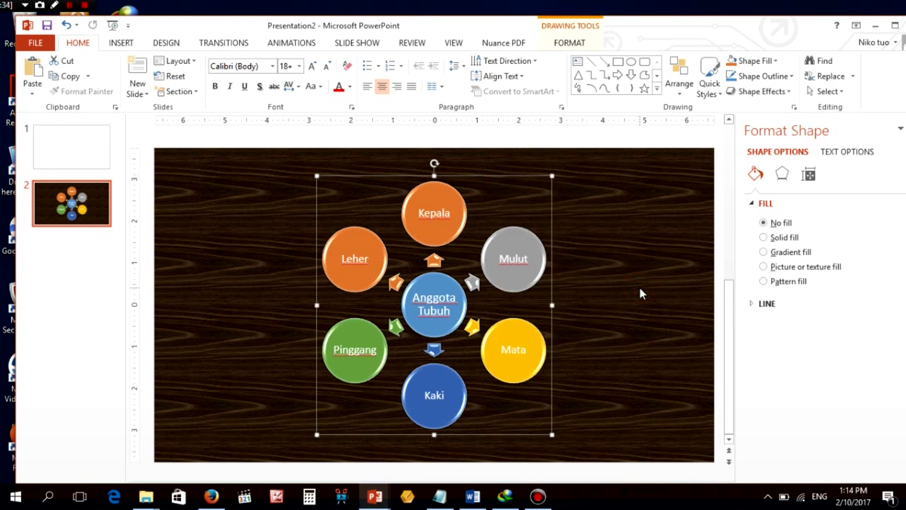
pyautogui.click(641, 291)
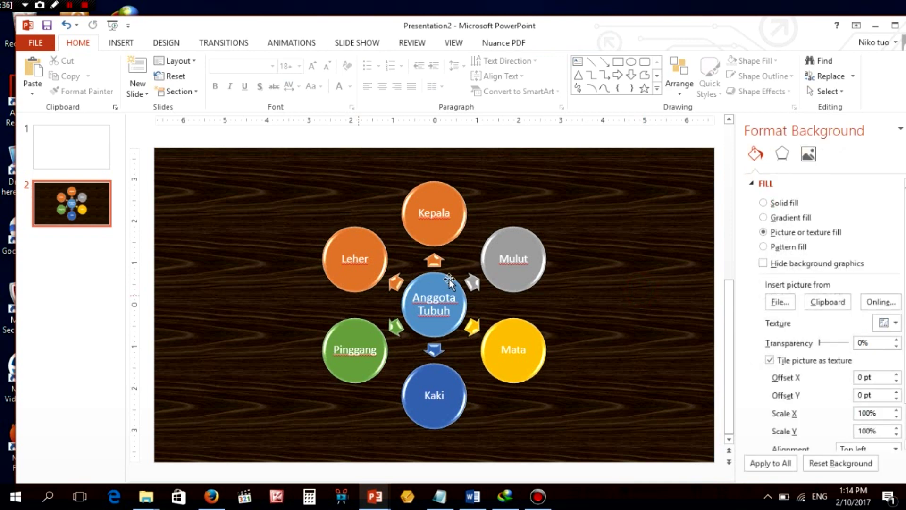
pyautogui.click(444, 329)
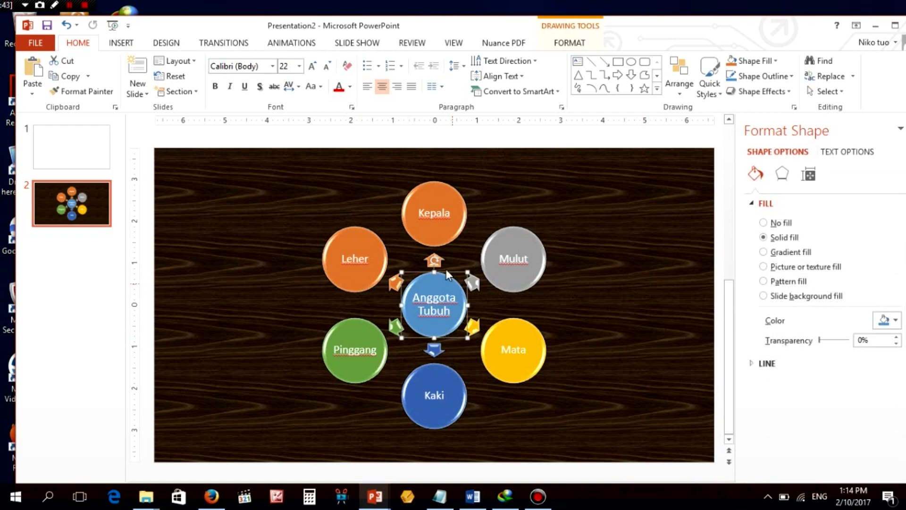
# Give the central Anggota Tubuh circle a Split entrance animation.
pyautogui.click(292, 43)
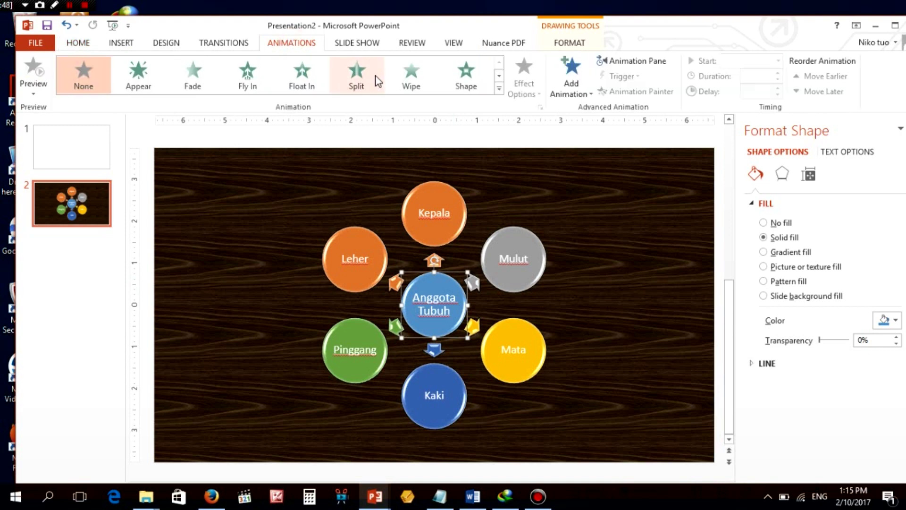
pyautogui.click(361, 81)
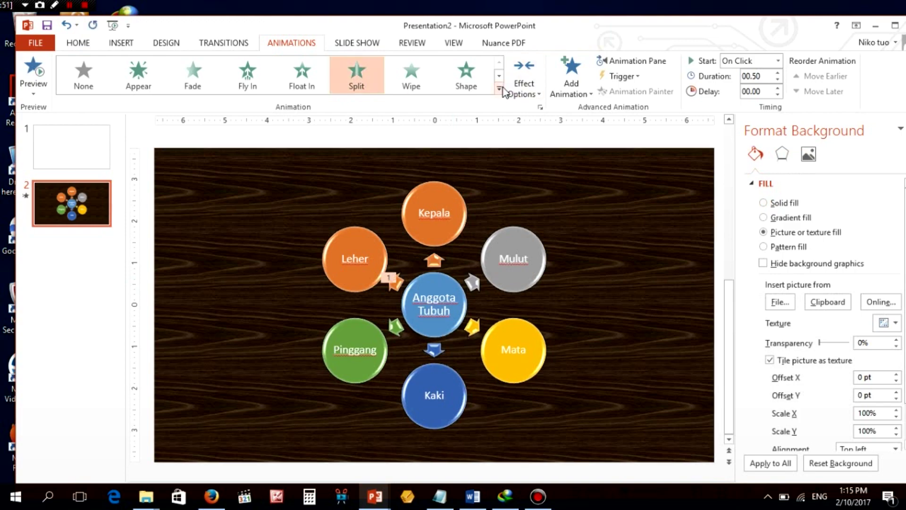
pyautogui.click(499, 89)
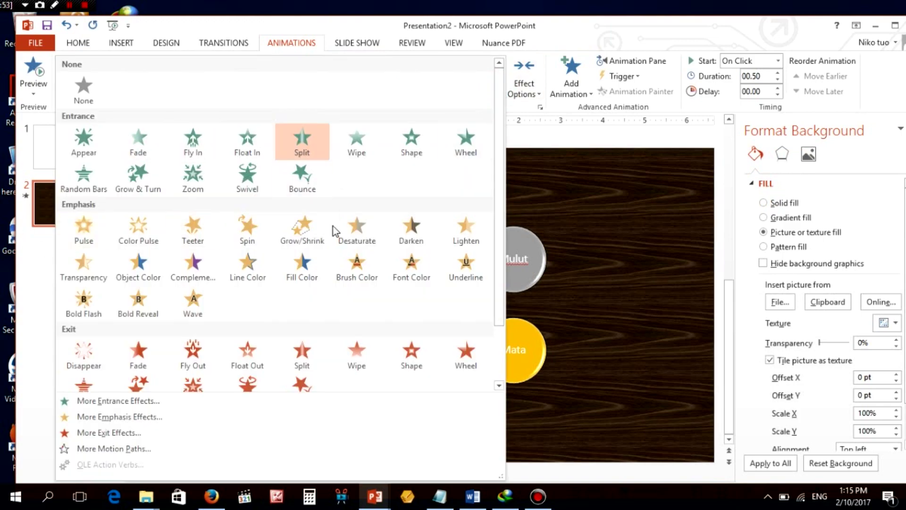
pyautogui.click(577, 210)
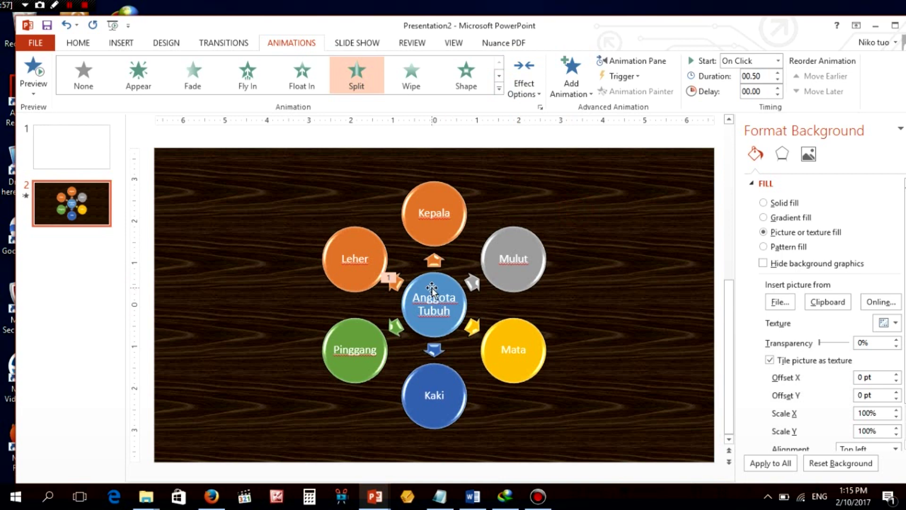
# Animate the Kepala arrow and circle with Shape, and the Mulut arrow with Split.
pyautogui.click(435, 261)
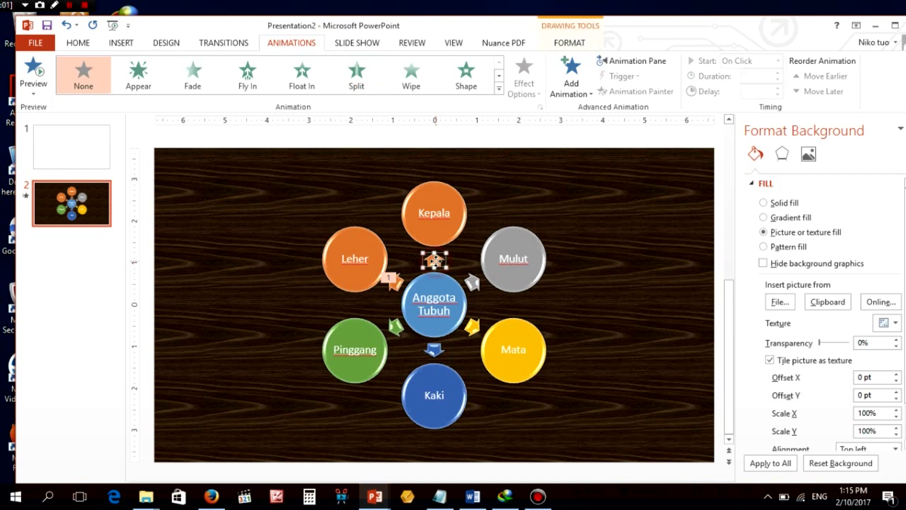
pyautogui.click(467, 81)
pyautogui.click(572, 154)
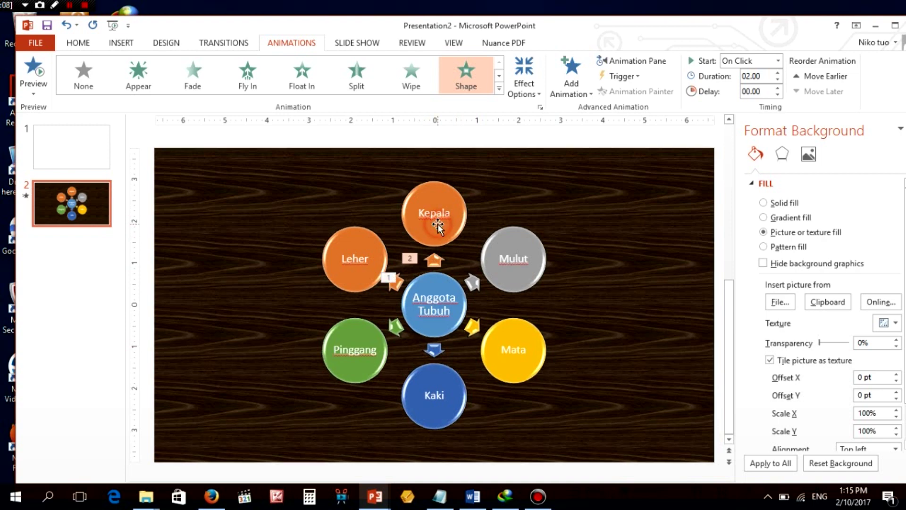
pyautogui.click(447, 230)
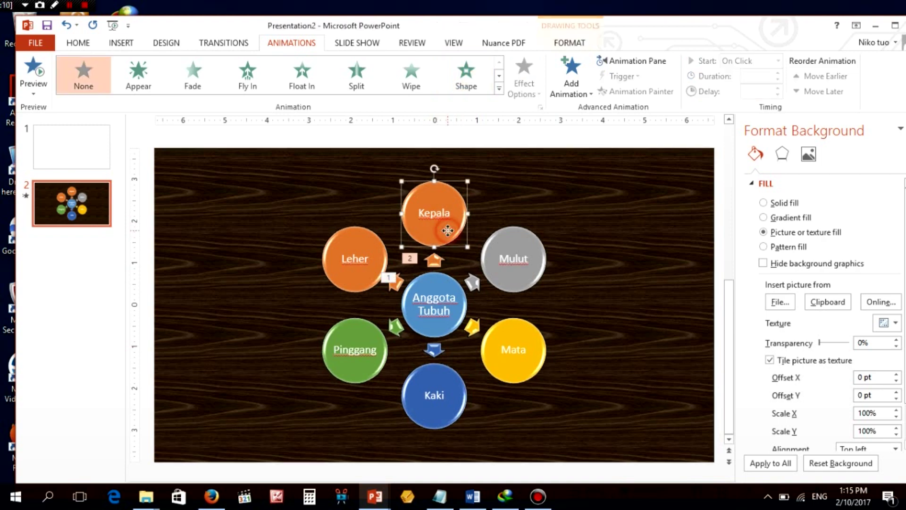
pyautogui.click(466, 75)
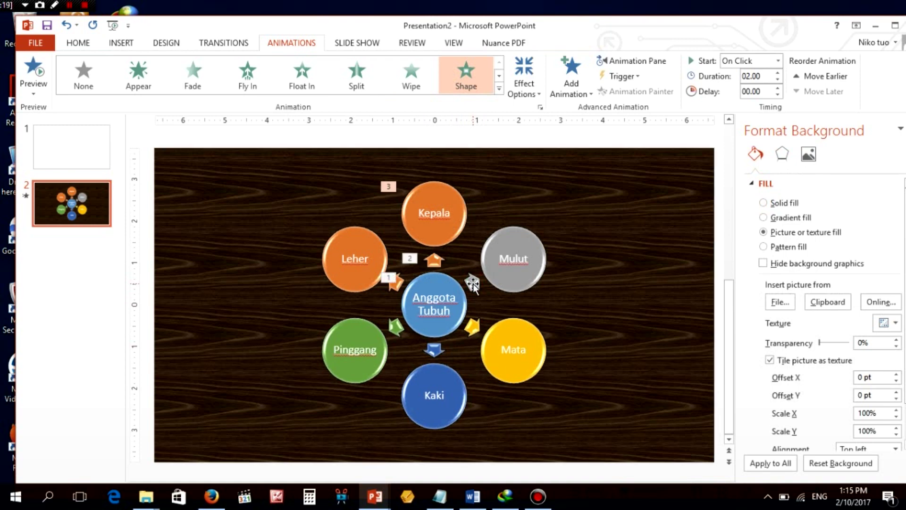
pyautogui.click(472, 283)
pyautogui.click(358, 79)
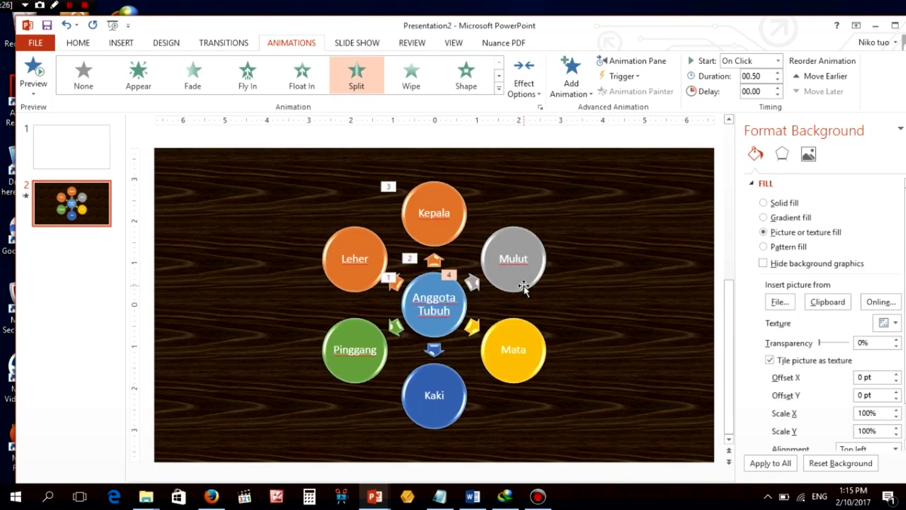
# Give the Mulut circle Shape, the Mata arrow Split and the Mata circle Shape.
pyautogui.click(523, 286)
pyautogui.click(465, 75)
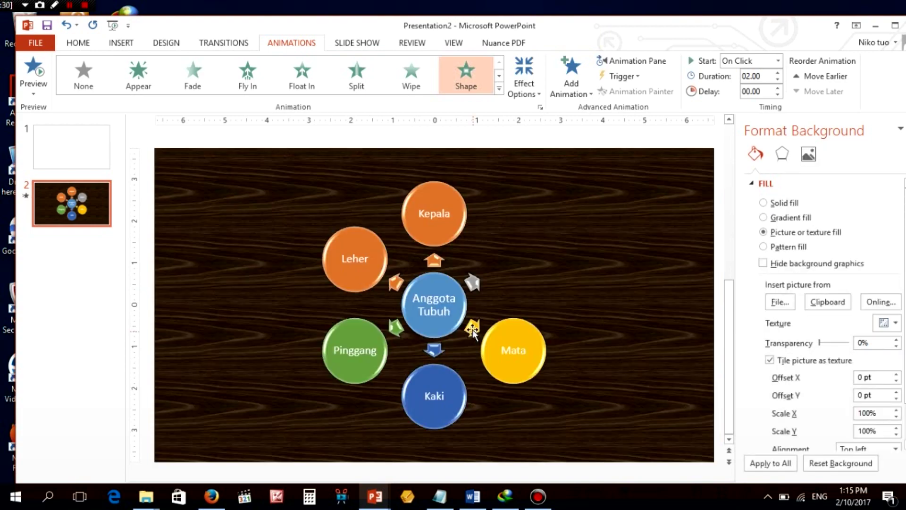
pyautogui.click(510, 330)
pyautogui.click(475, 328)
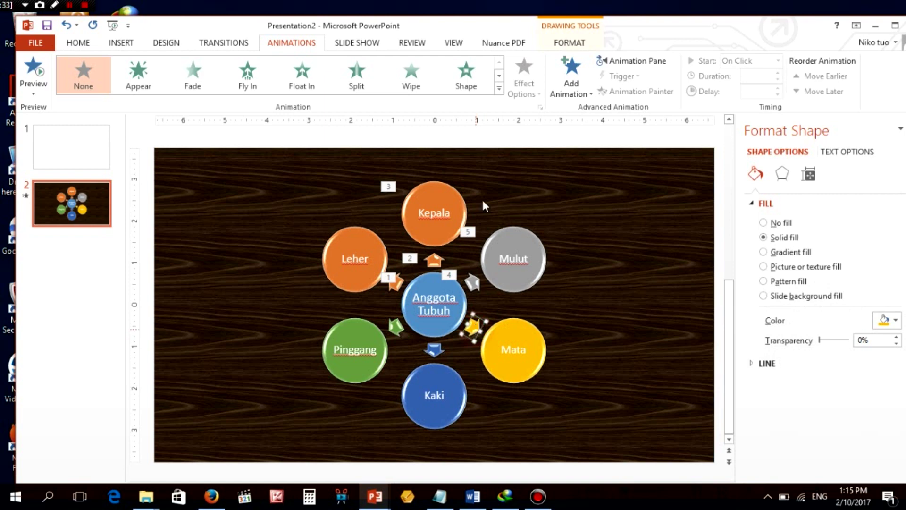
pyautogui.click(356, 74)
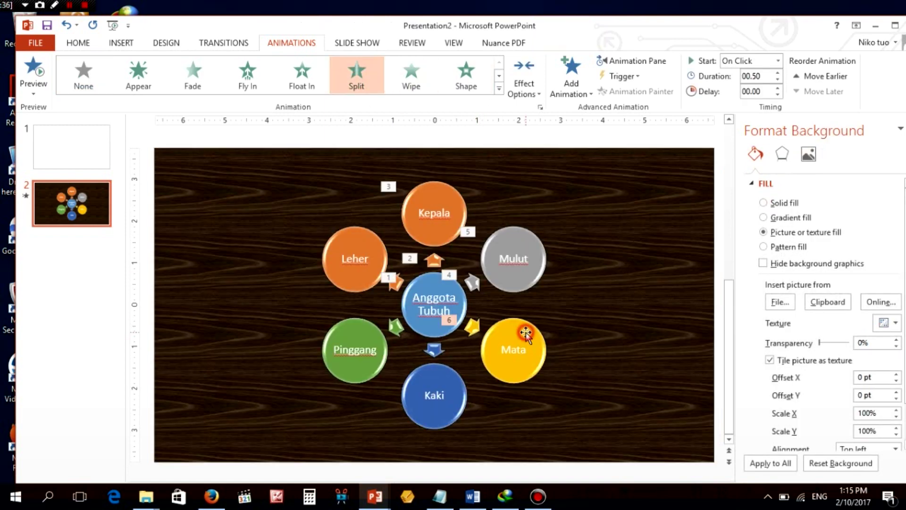
pyautogui.click(525, 333)
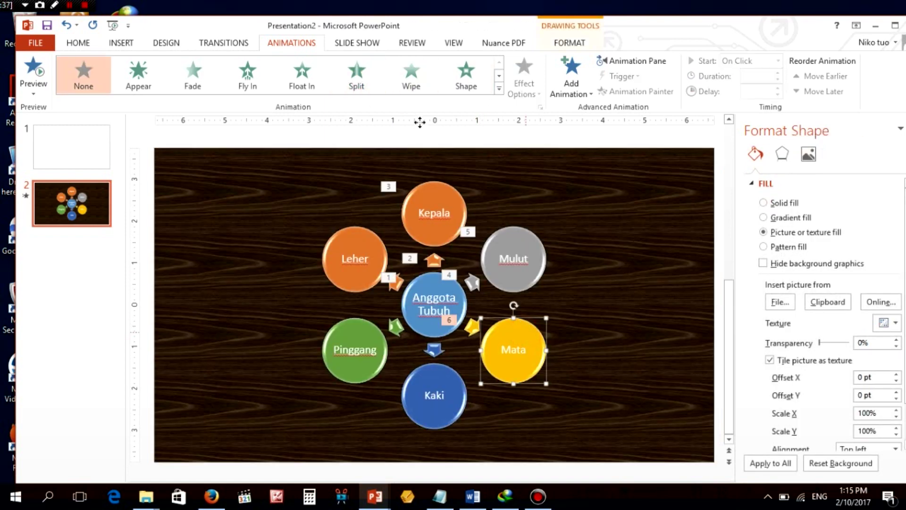
pyautogui.click(467, 87)
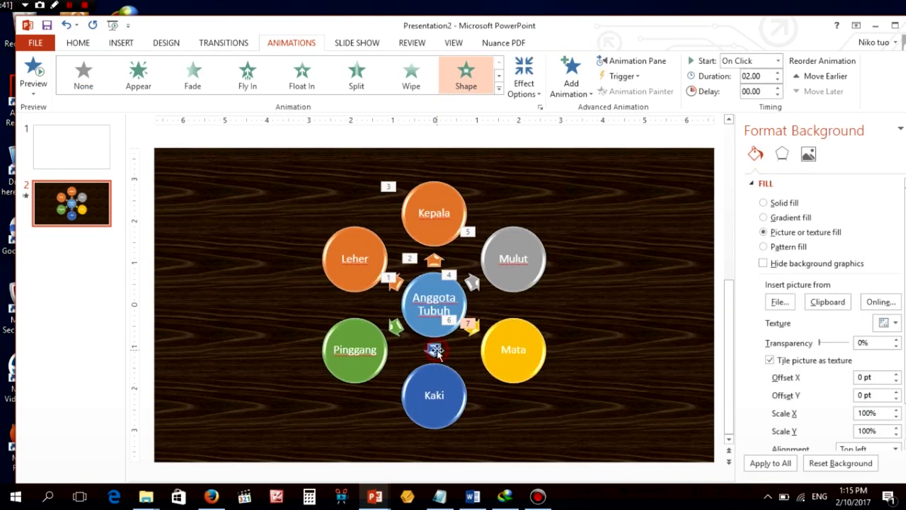
# Animate the downward Kaki arrow with Split and the Kaki circle with Shape.
pyautogui.click(435, 350)
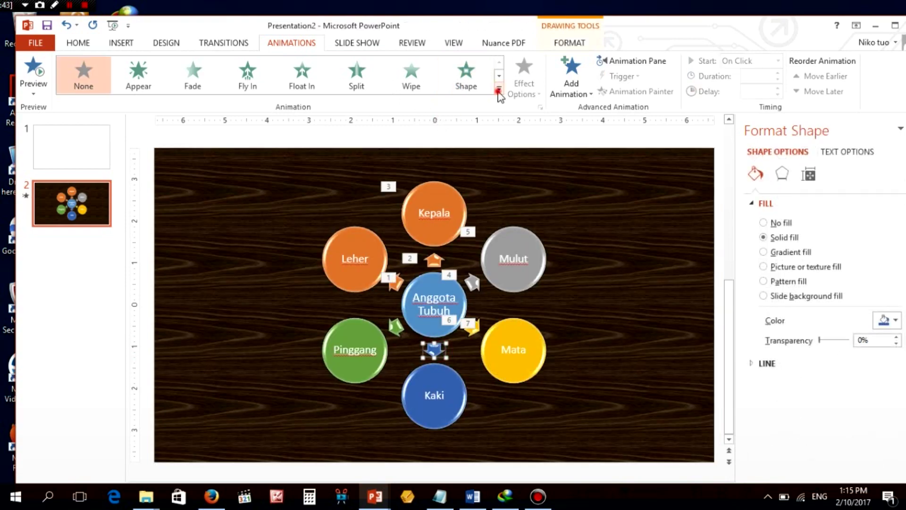
pyautogui.click(499, 88)
pyautogui.click(557, 152)
pyautogui.click(356, 75)
pyautogui.press('Escape')
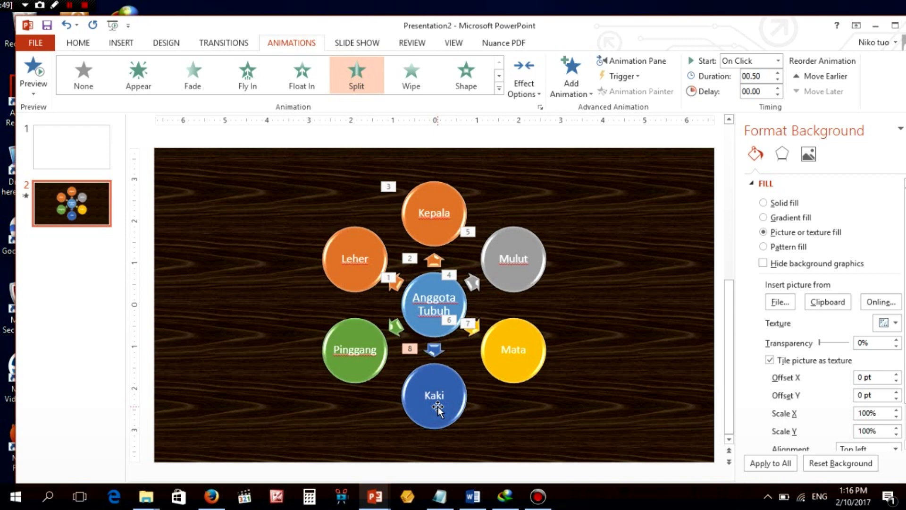
pyautogui.click(437, 406)
pyautogui.click(472, 84)
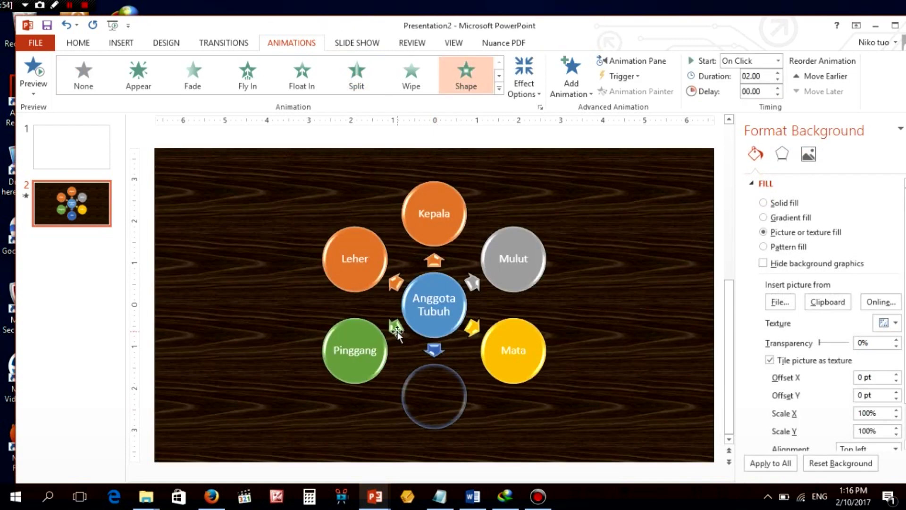
# Animate the green Pinggang arrow with Split and the Pinggang circle with Shape.
pyautogui.click(396, 329)
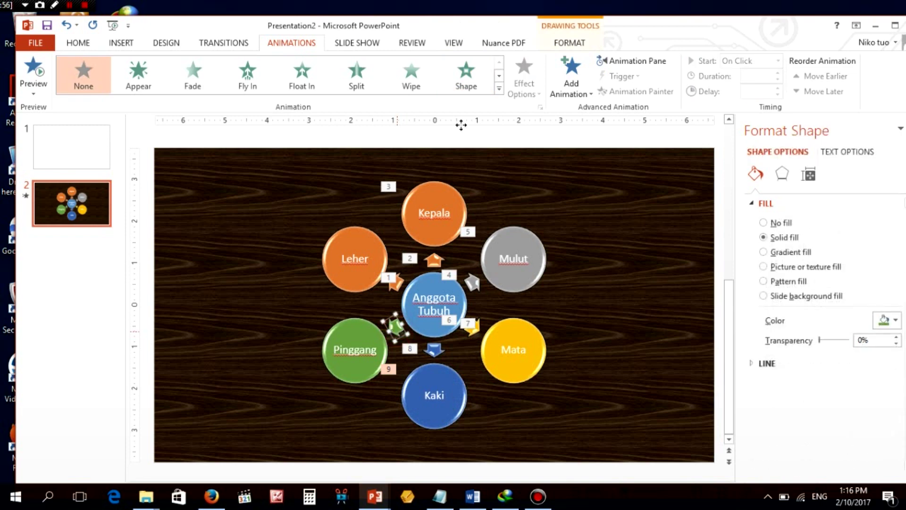
pyautogui.click(357, 78)
pyautogui.click(371, 391)
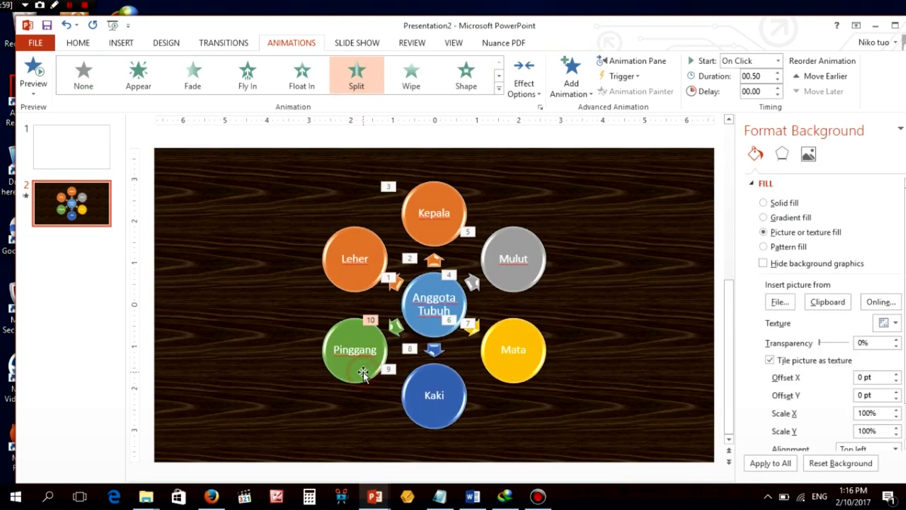
pyautogui.click(363, 374)
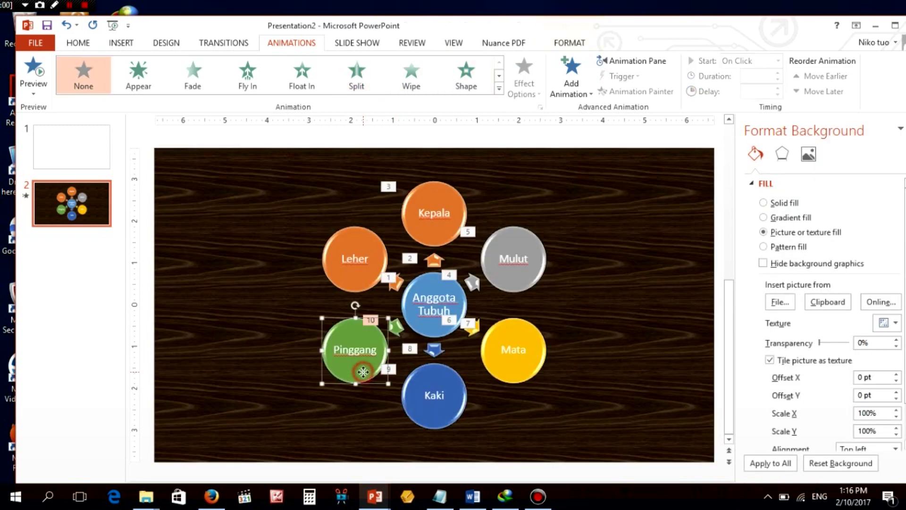
pyautogui.click(461, 83)
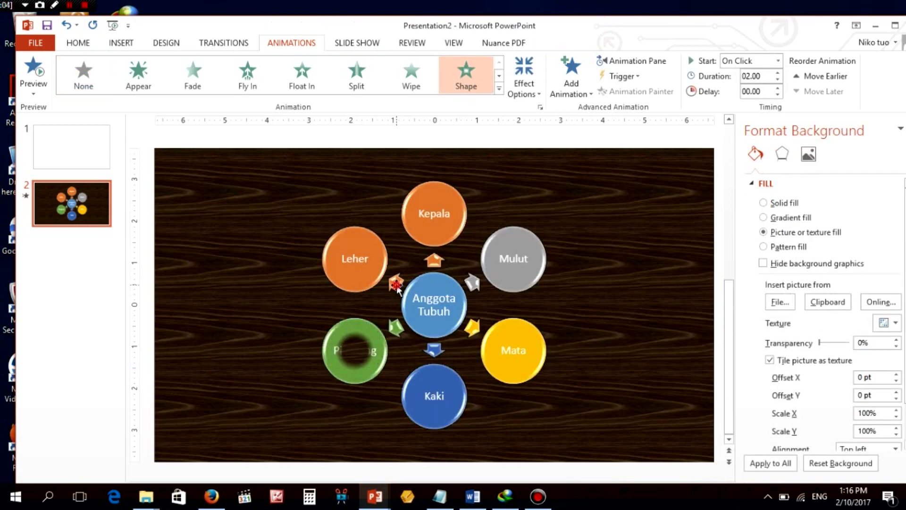
# Animate the orange Leher arrow with Split and the Leher circle with Shape.
pyautogui.click(396, 283)
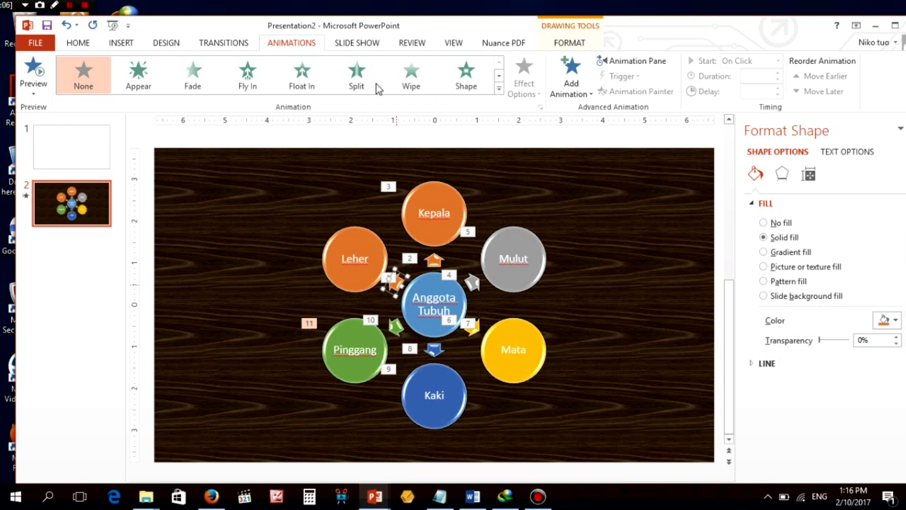
pyautogui.click(356, 76)
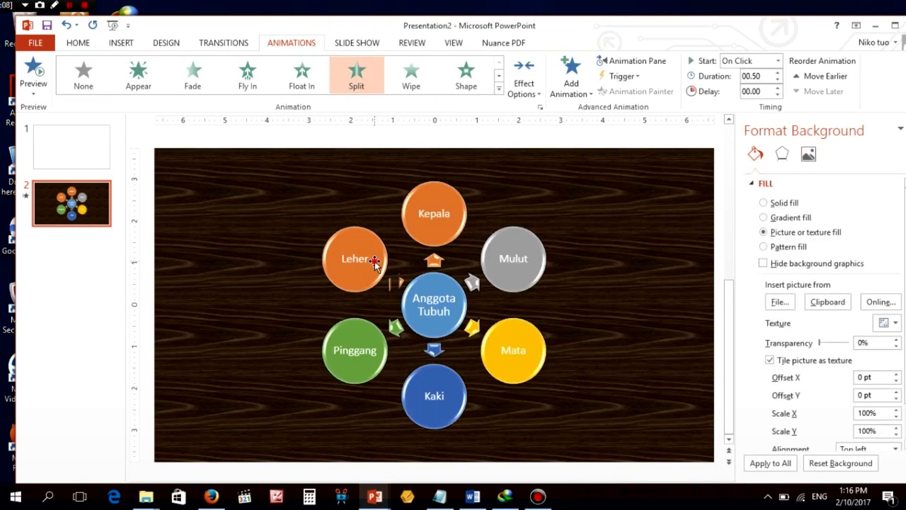
pyautogui.click(374, 259)
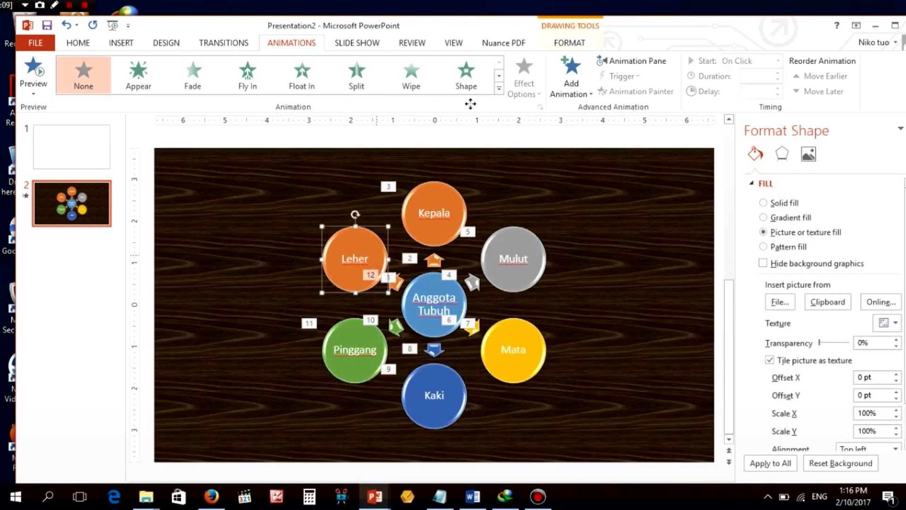
pyautogui.click(466, 76)
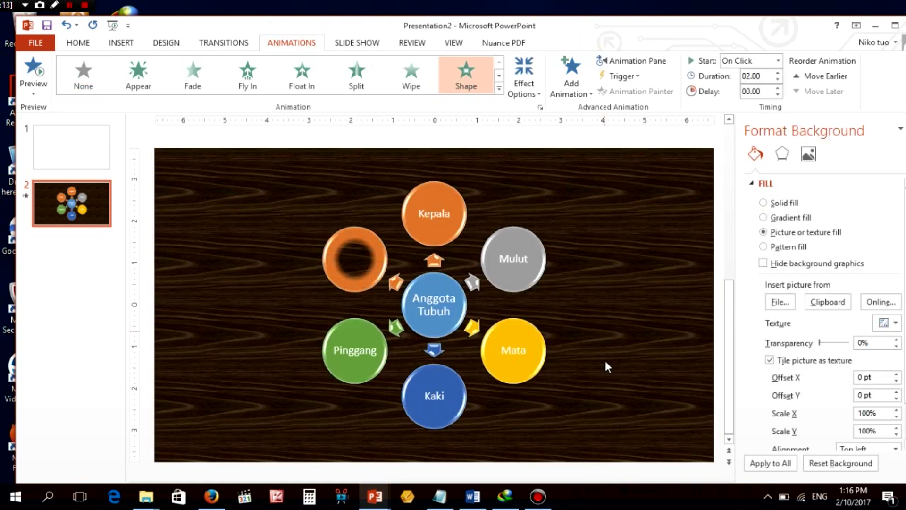
pyautogui.click(604, 360)
pyautogui.click(216, 305)
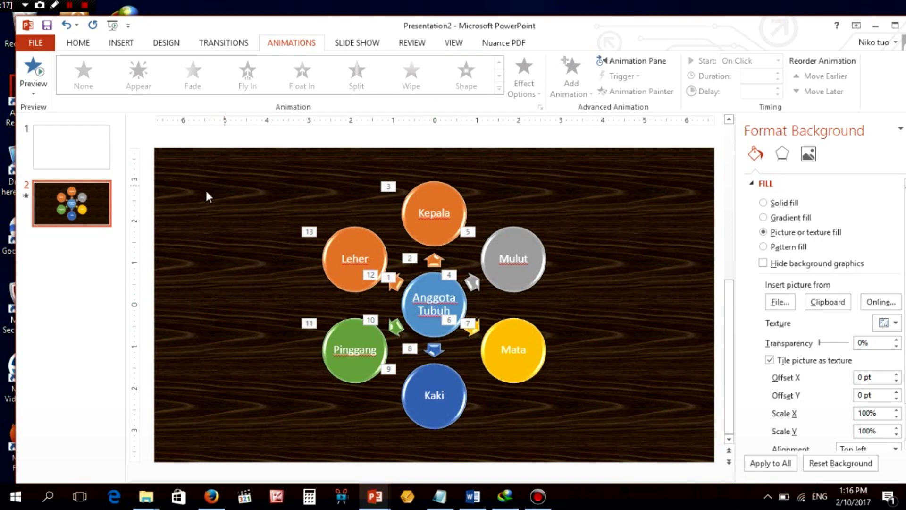
# Apply a Split transition lasting 01.50 seconds to slide 2 and start the slide show.
pyautogui.click(216, 41)
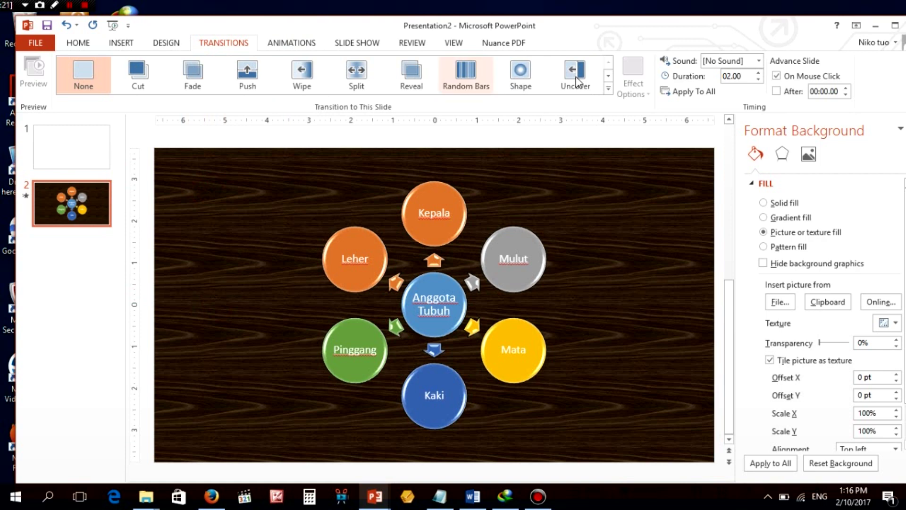
pyautogui.click(609, 88)
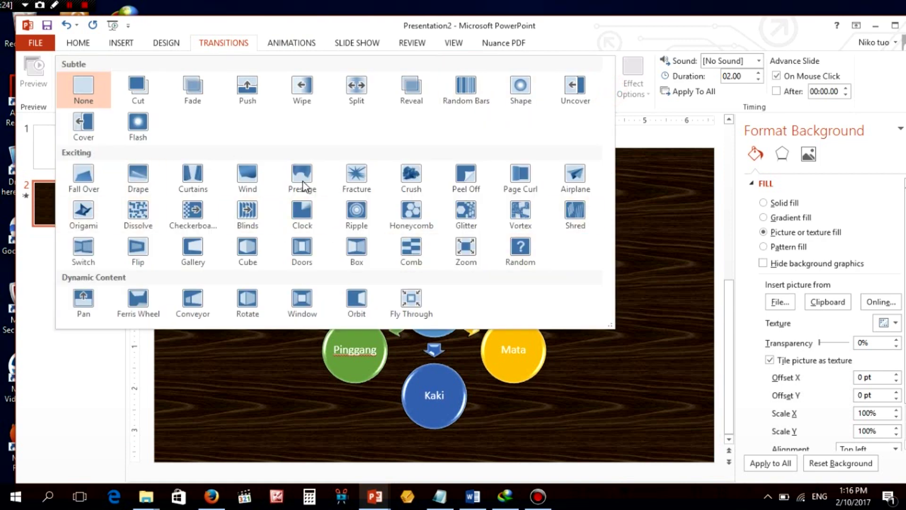
pyautogui.click(357, 87)
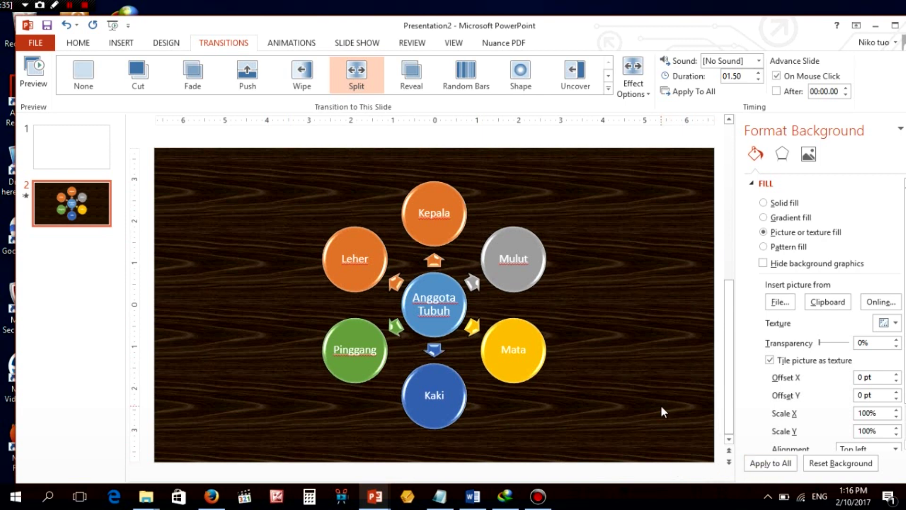
pyautogui.press('F5')
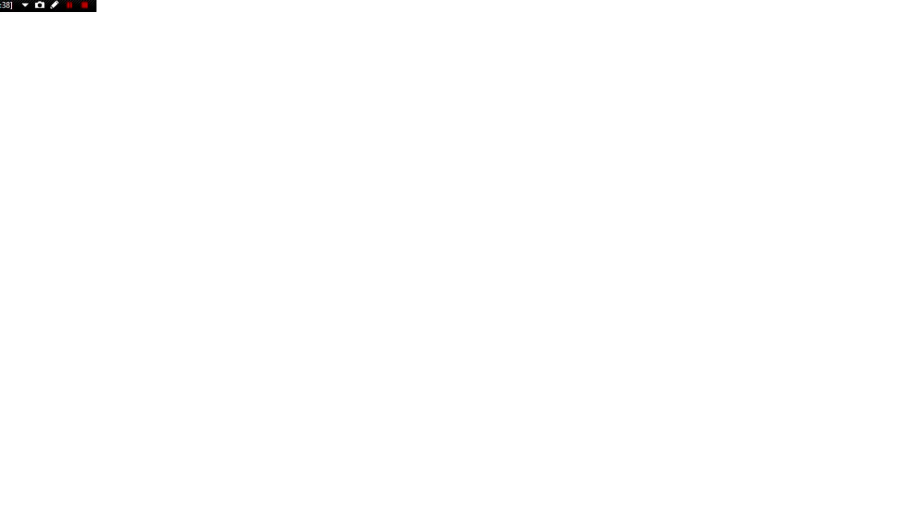
# Step through the show to reveal the Anggota Tubuh diagram, then exit back to Normal view.
pyautogui.press('Right')
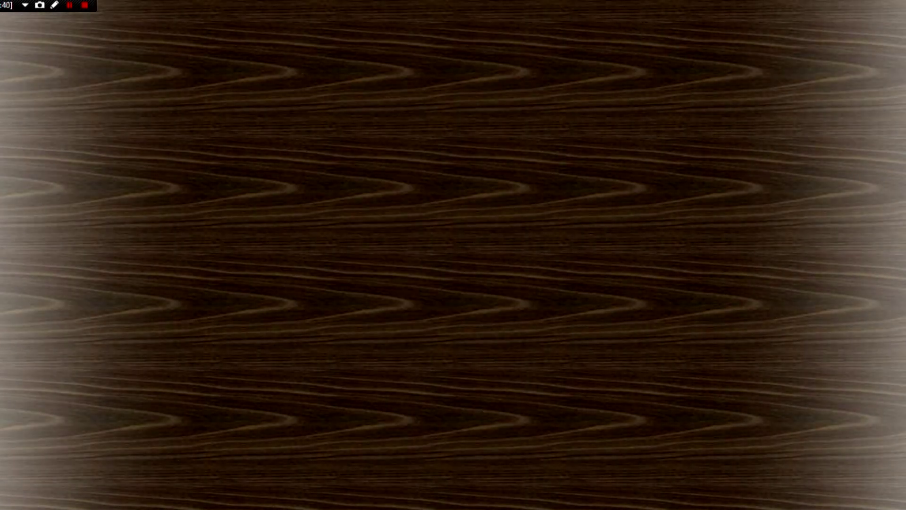
pyautogui.press('Right')
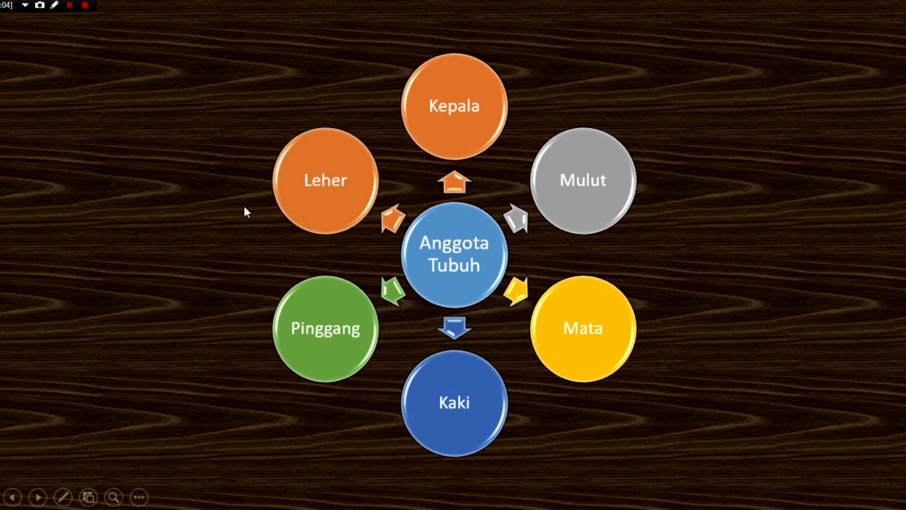
pyautogui.press('Escape')
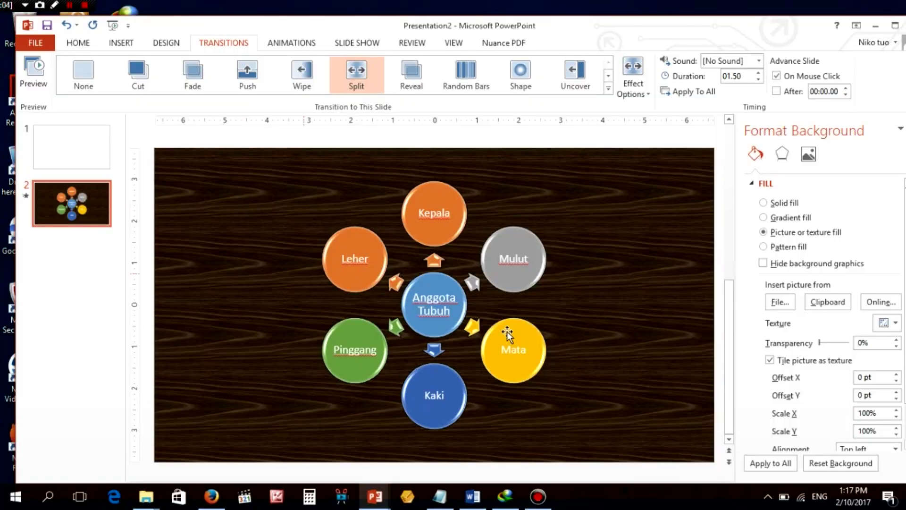
# Fill the Kepala circle with standard red instead of orange, then deselect it.
pyautogui.click(415, 237)
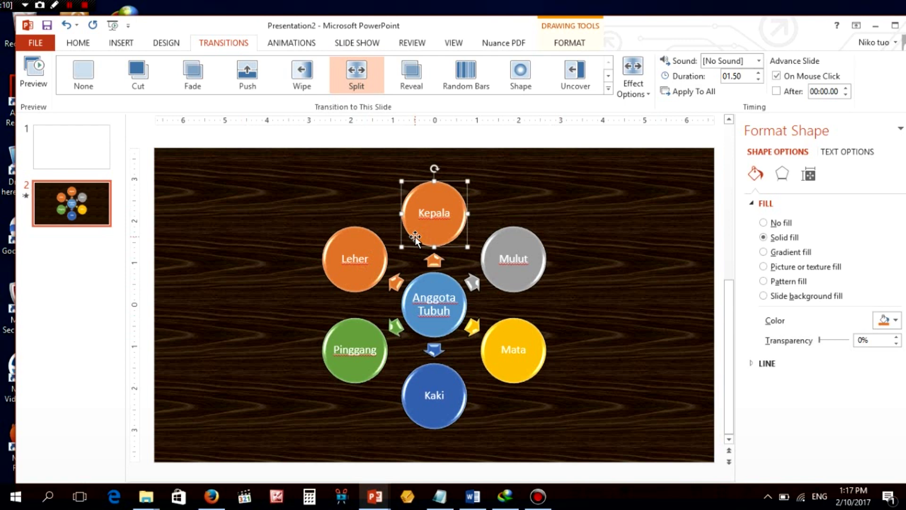
pyautogui.rightClick(415, 237)
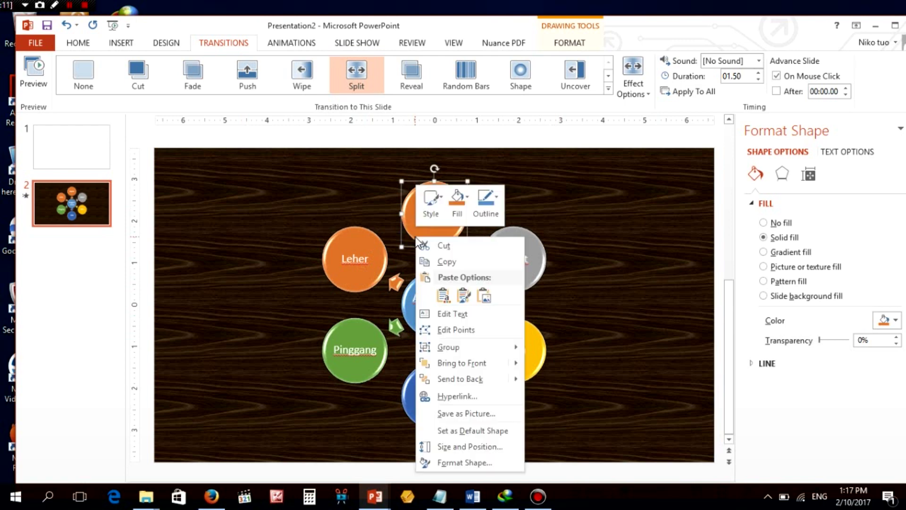
pyautogui.click(469, 200)
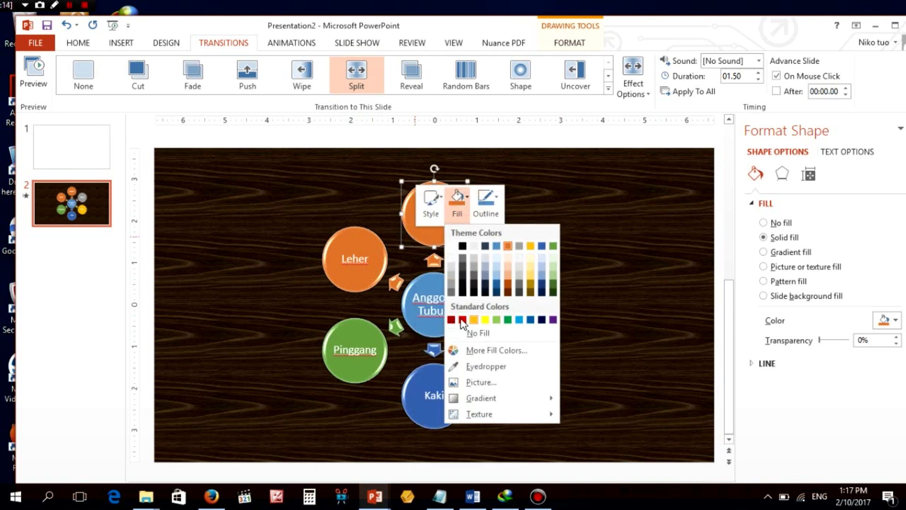
pyautogui.click(463, 320)
pyautogui.click(346, 179)
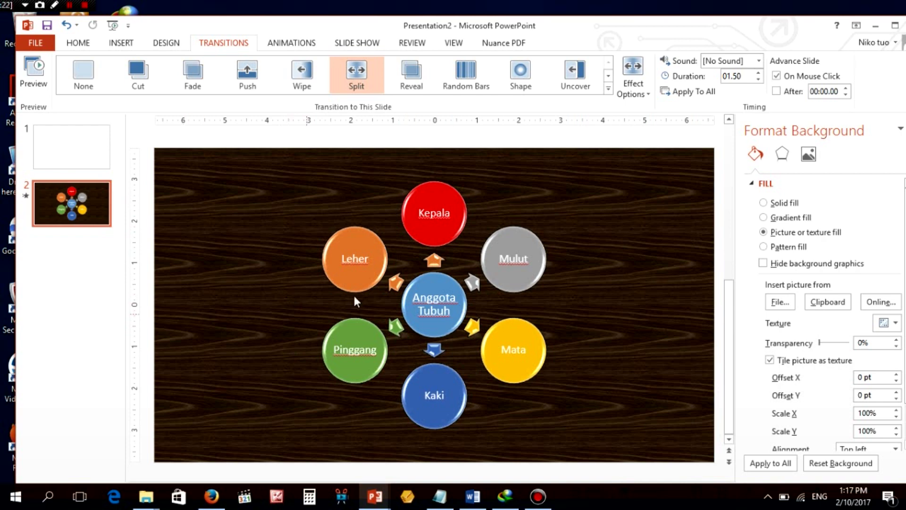
pyautogui.click(451, 222)
pyautogui.click(653, 201)
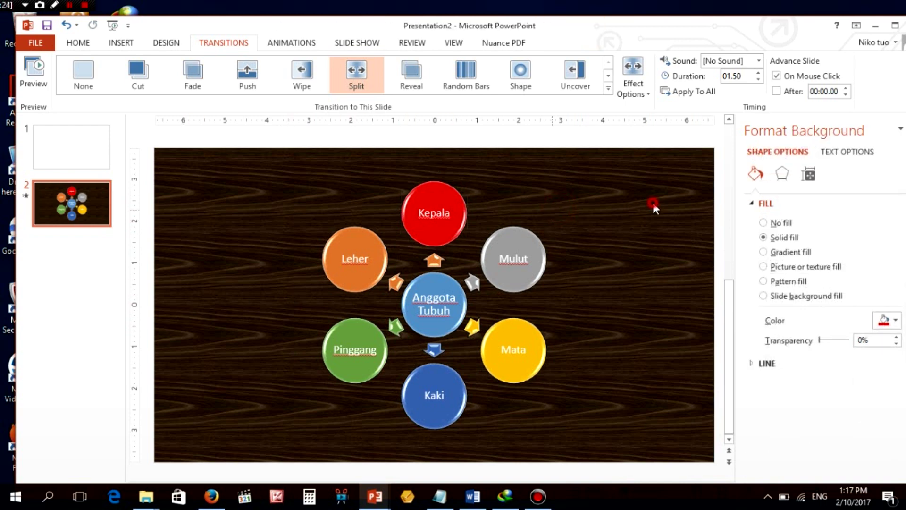
# Box-select every circle and arrow of the diagram and group them into one object.
pyautogui.moveTo(234, 154); pyautogui.dragTo(652, 457)
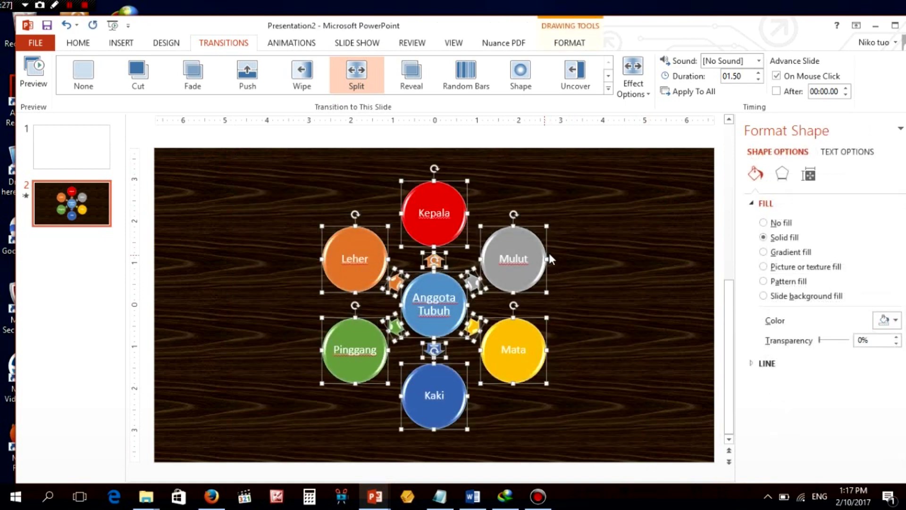
pyautogui.rightClick(546, 259)
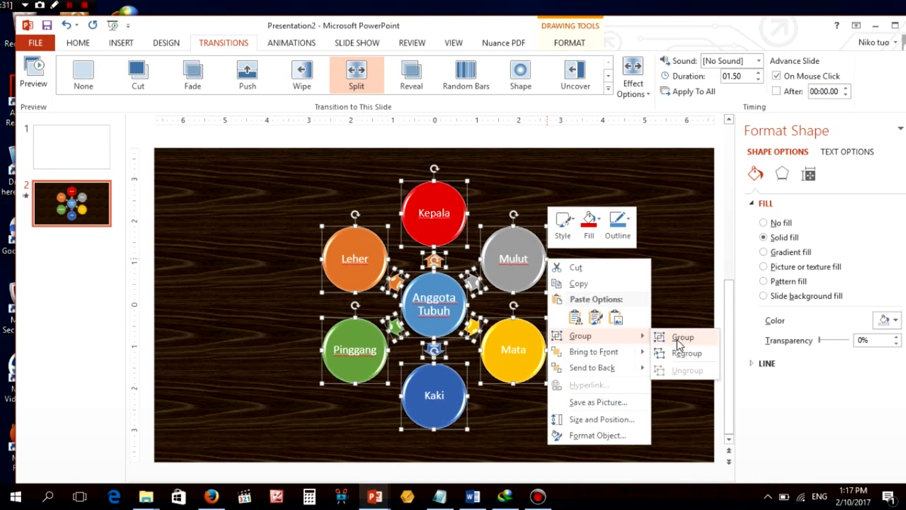
pyautogui.moveTo(588, 336)
pyautogui.click(677, 338)
pyautogui.click(676, 337)
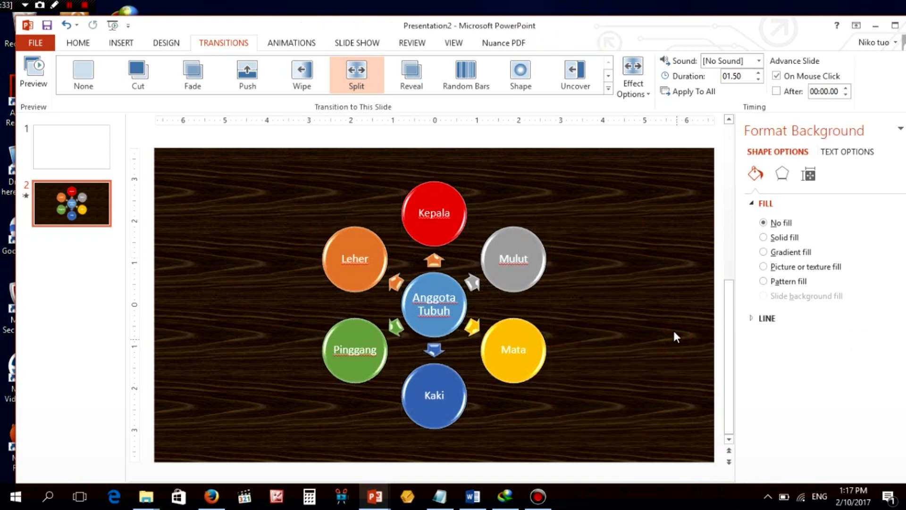